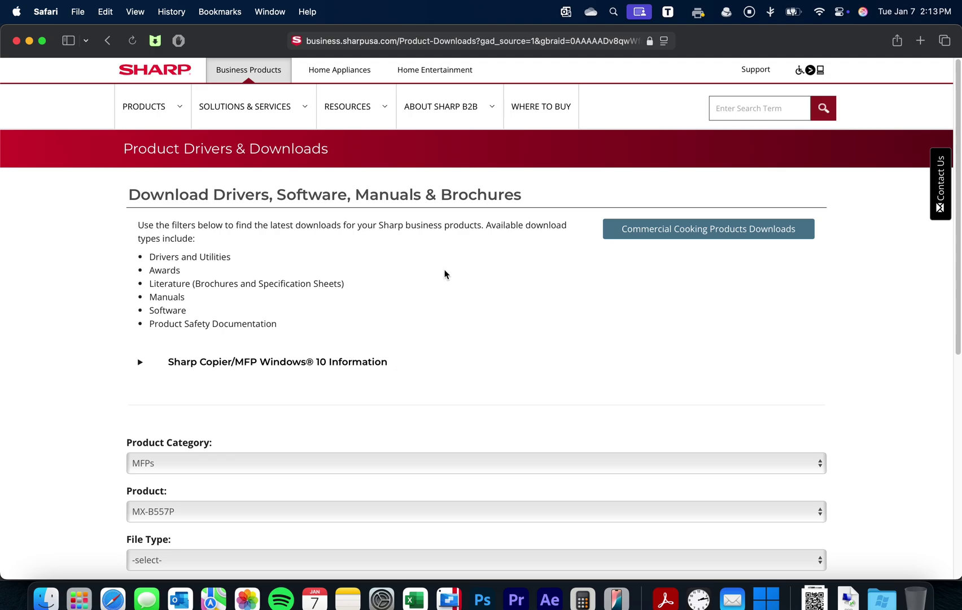
- Return to the 'sharp print drivers' Google results and reopen Sharp's Drivers & Downloads page
key(super+bracketleft)
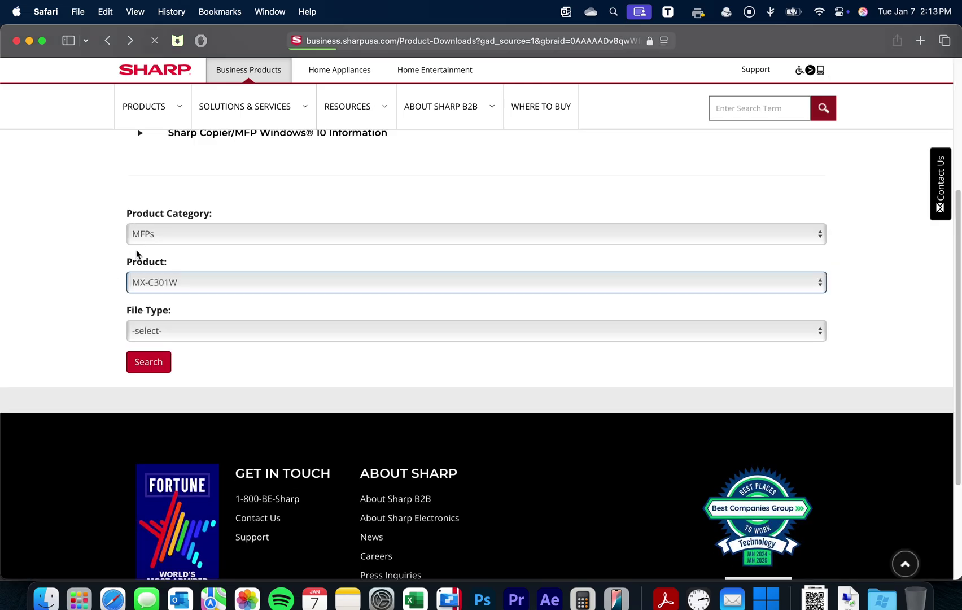
key(super+bracketleft)
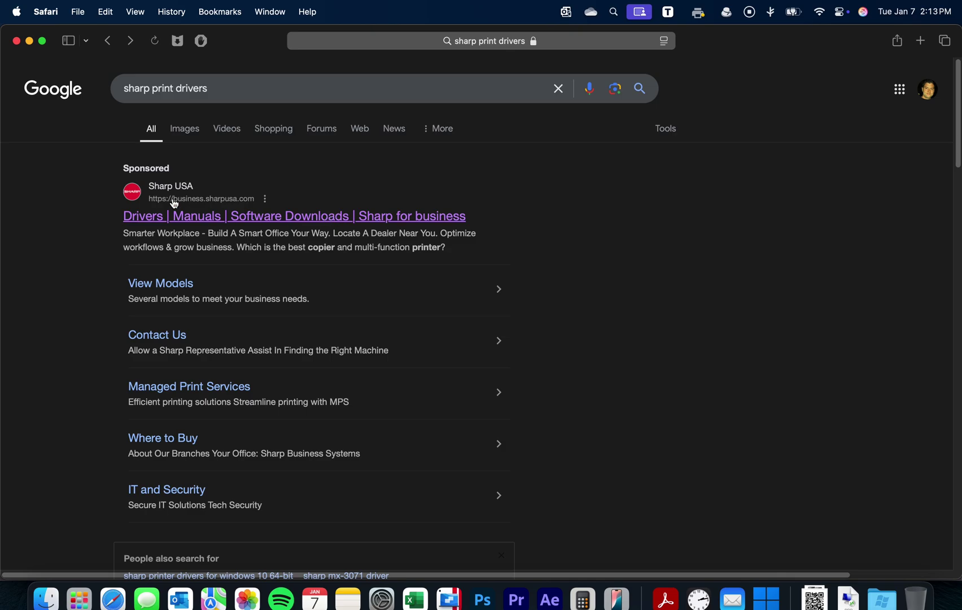
click(216, 222)
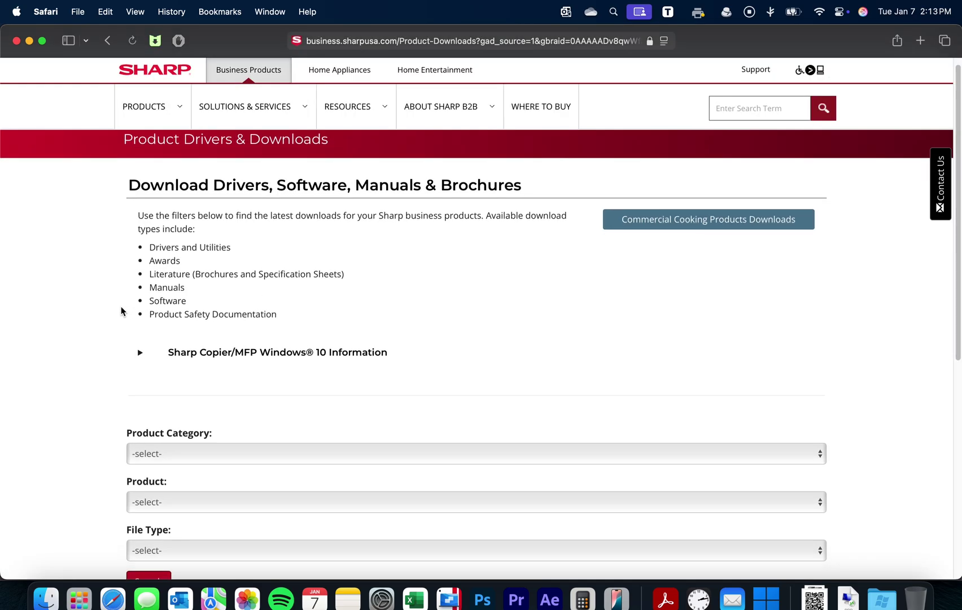
- Filter Sharp's downloads to the MFPs category and the MX-C301W product
scroll(124, 309, down, 5)
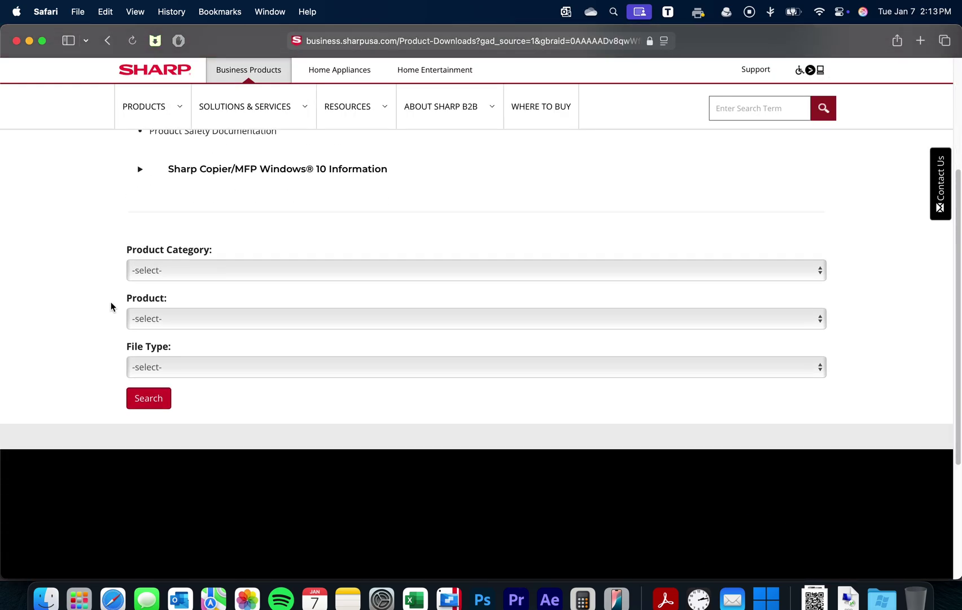
click(204, 270)
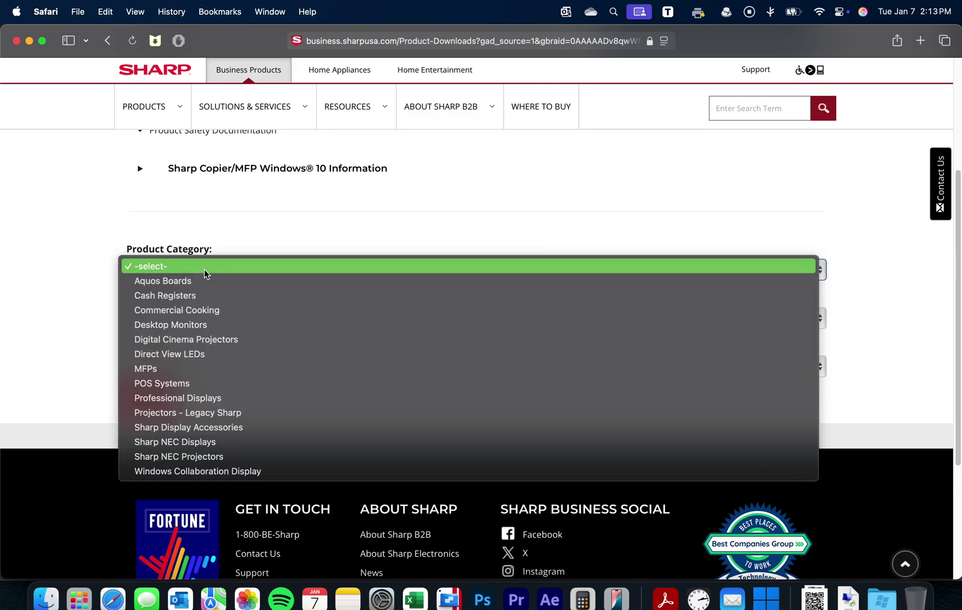
click(179, 369)
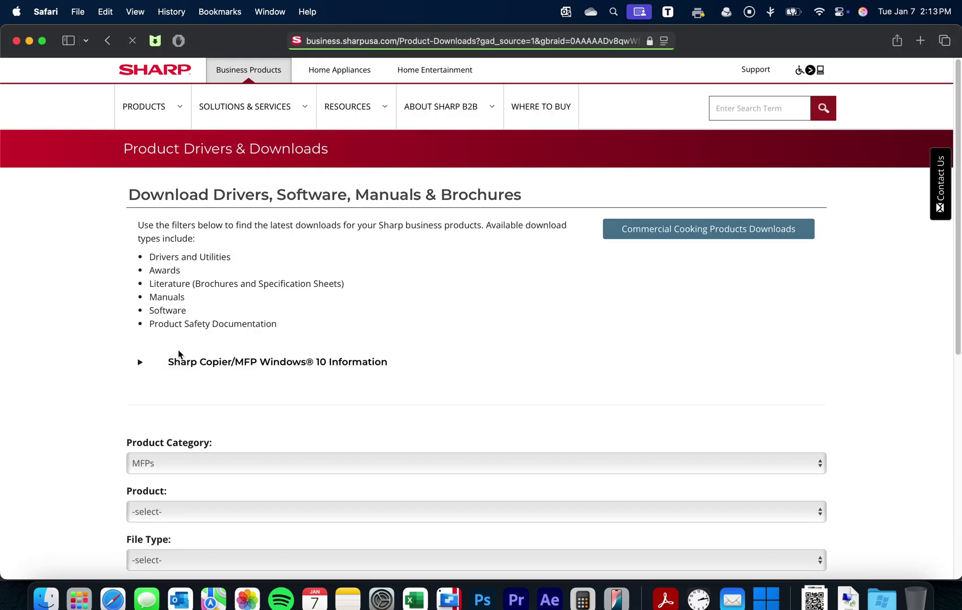
scroll(116, 344, down, 5)
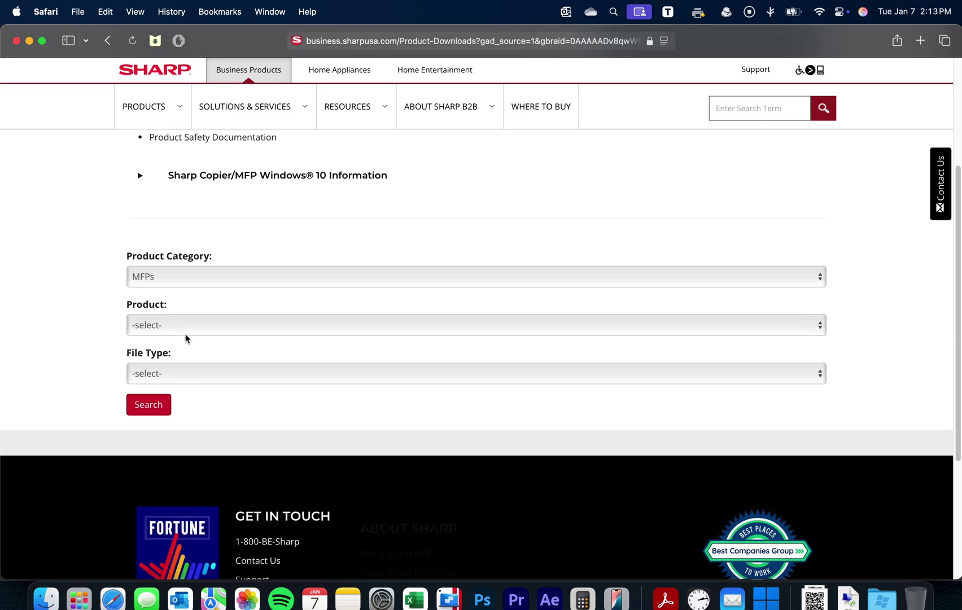
click(187, 326)
scroll(198, 382, down, 5)
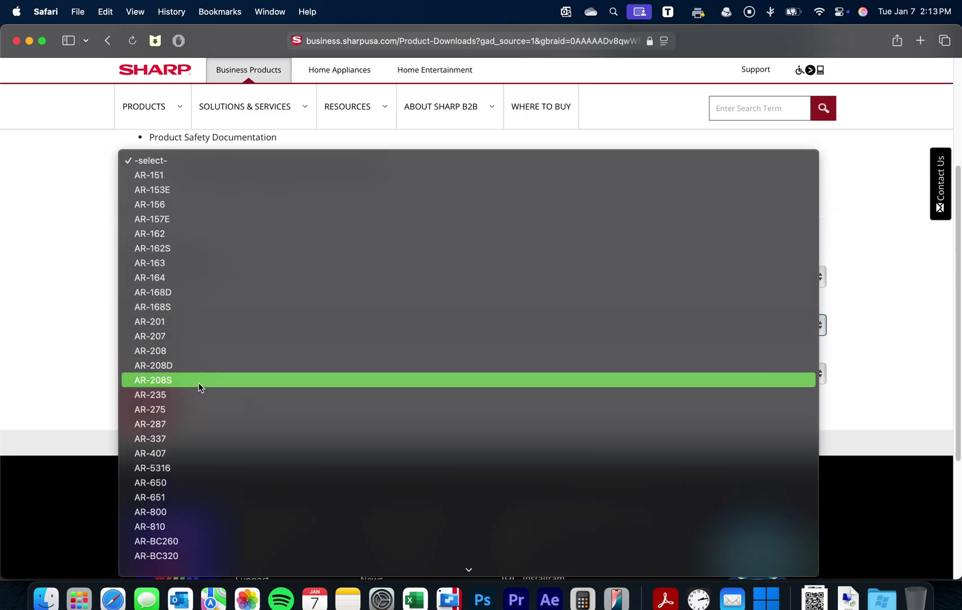
scroll(198, 383, down, 10)
scroll(198, 382, down, 5)
scroll(198, 383, down, 5)
scroll(198, 382, down, 3)
scroll(198, 382, down, 5)
scroll(199, 381, down, 8)
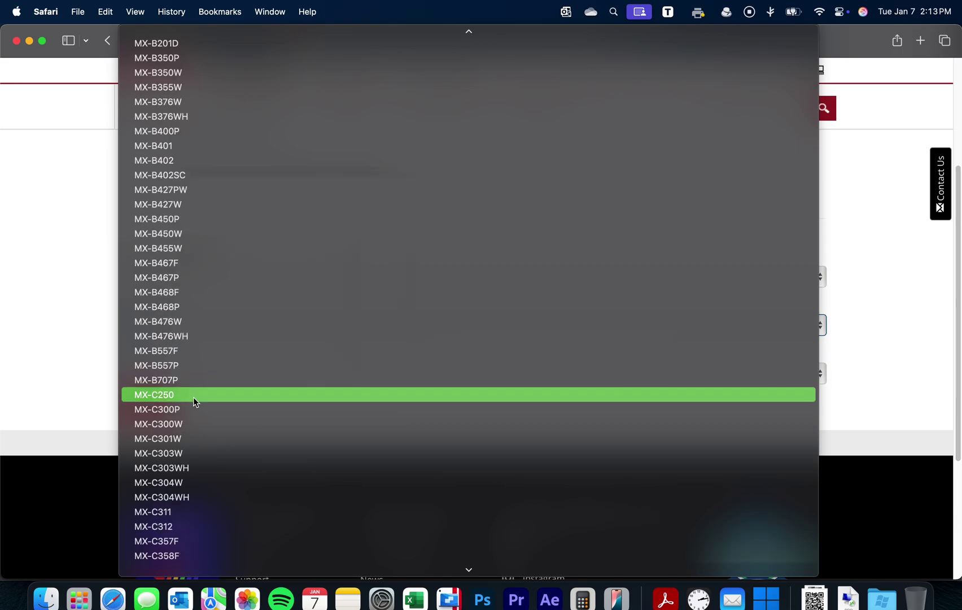
click(181, 437)
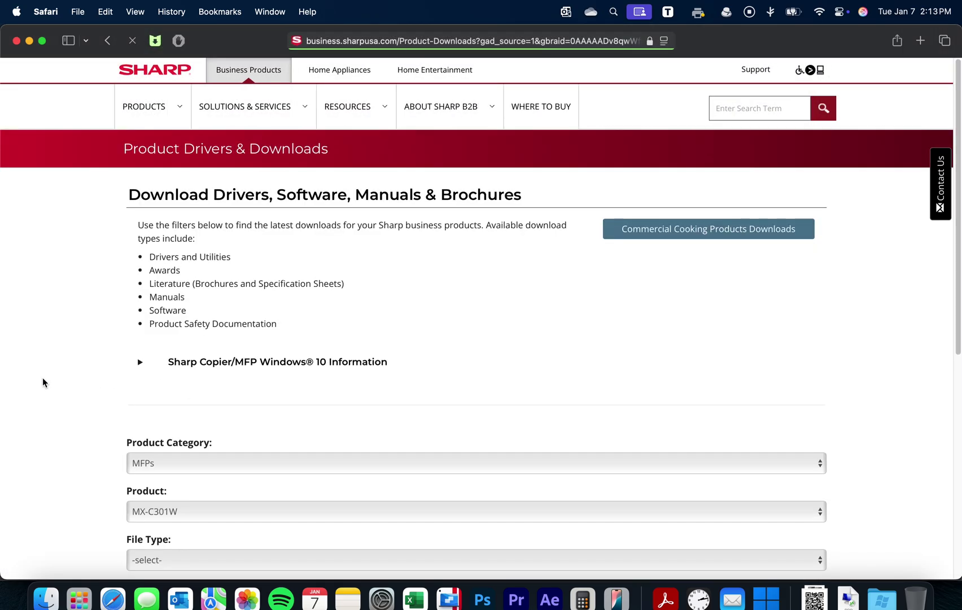
- Set file type to Drivers and Utilities and run the search
scroll(85, 374, down, 5)
click(176, 394)
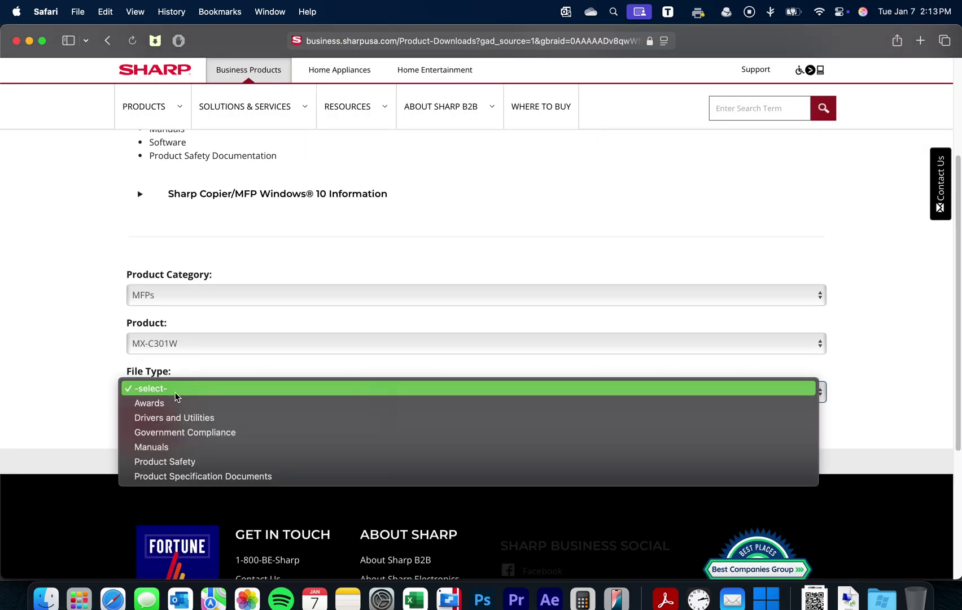
click(171, 420)
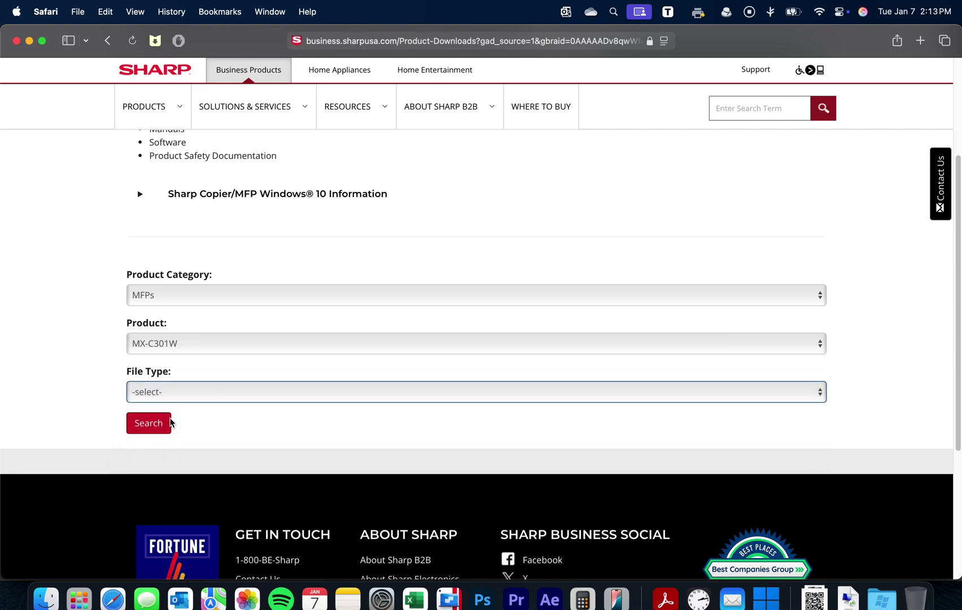
click(156, 430)
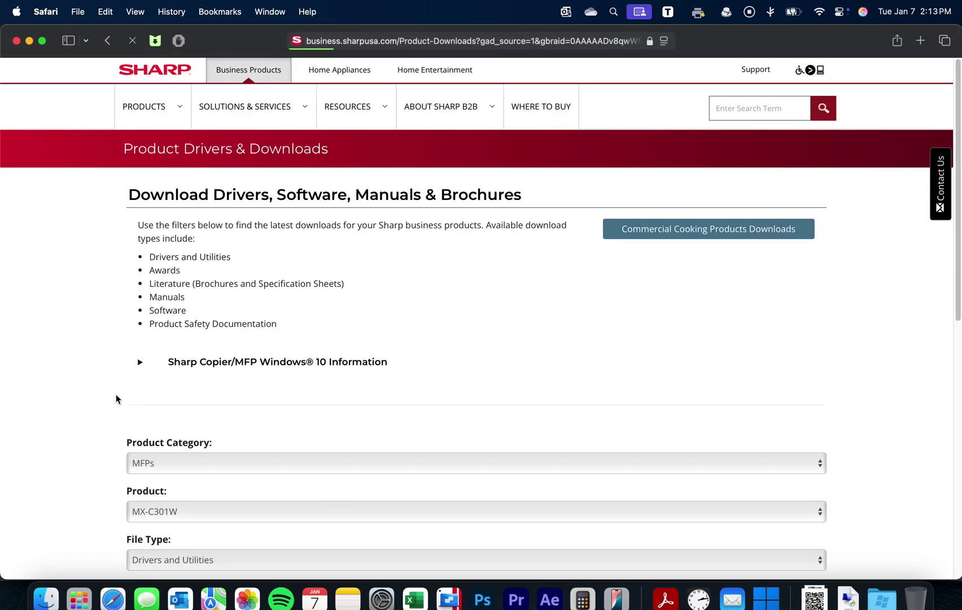
scroll(92, 384, down, 3)
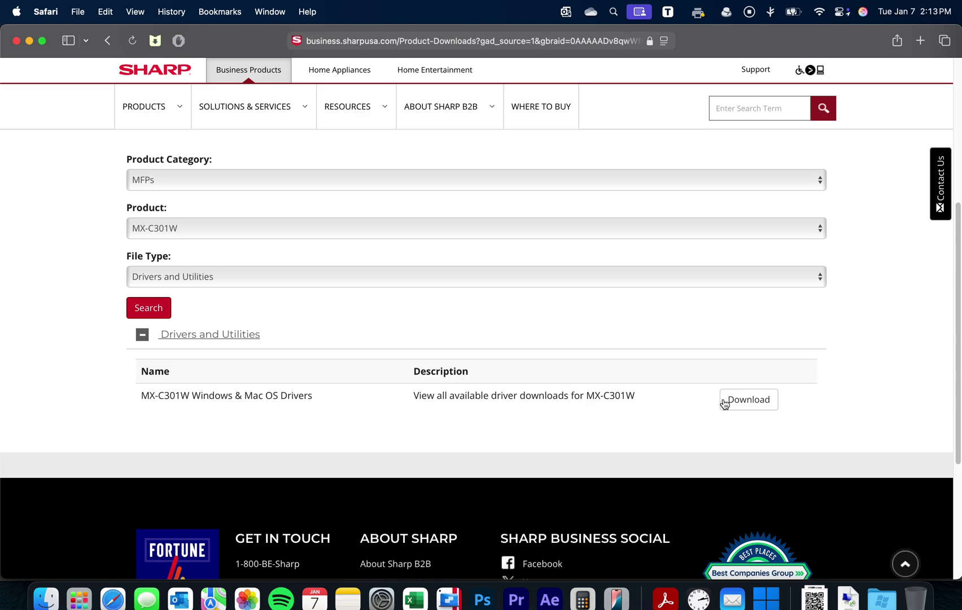
- Open the MX-C301W driver downloads and check the installed macOS version in About This Mac
click(754, 404)
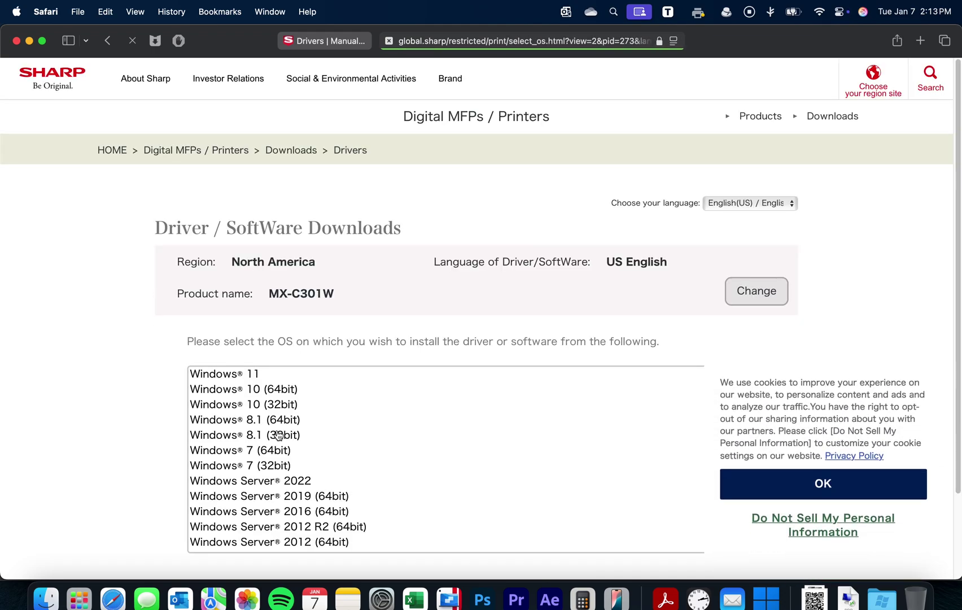
scroll(282, 429, down, 3)
scroll(281, 438, down, 8)
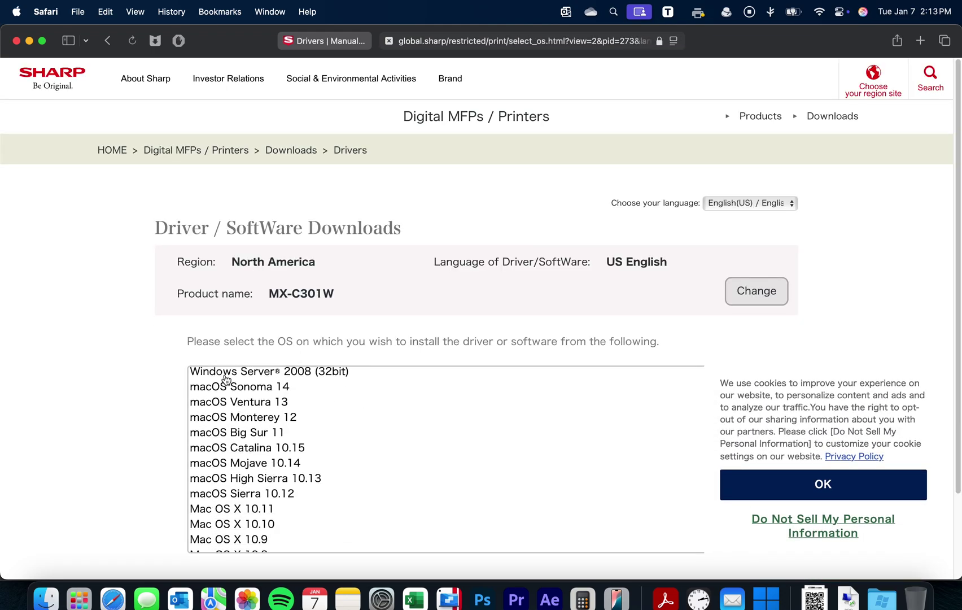
click(17, 12)
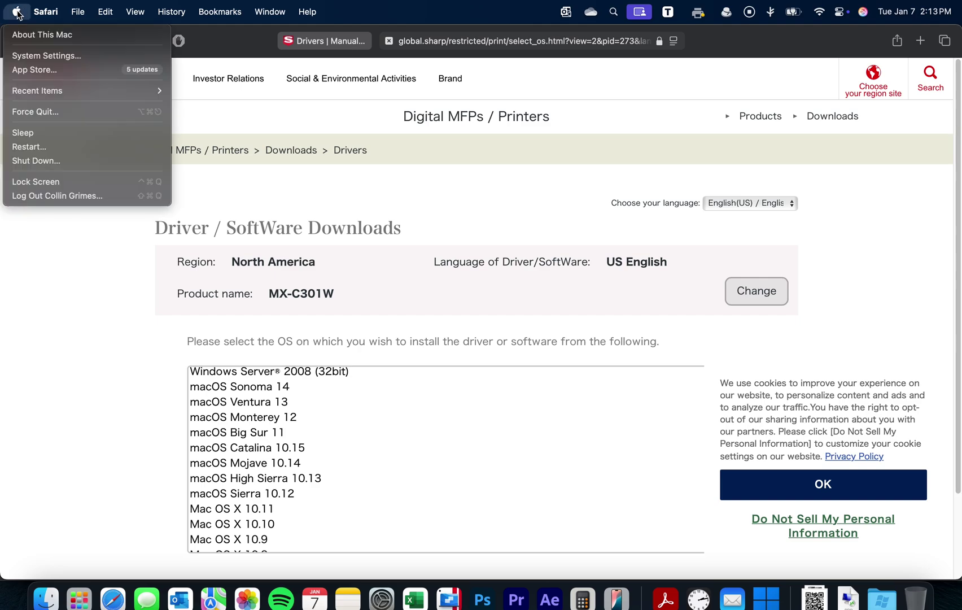
click(35, 35)
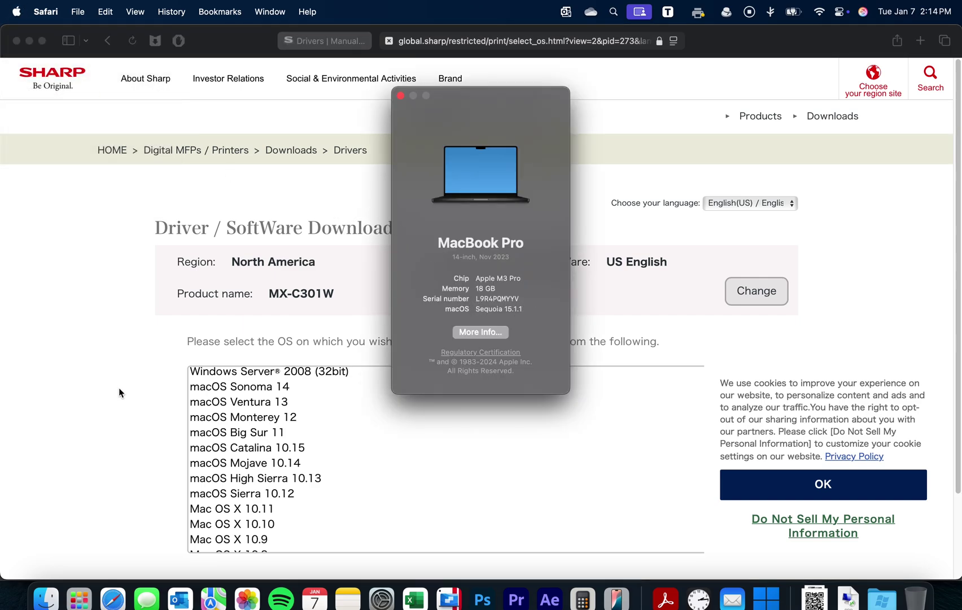
- Choose macOS Sonoma 14 as the operating system on the Sharp page
click(94, 383)
scroll(246, 402, up, 1)
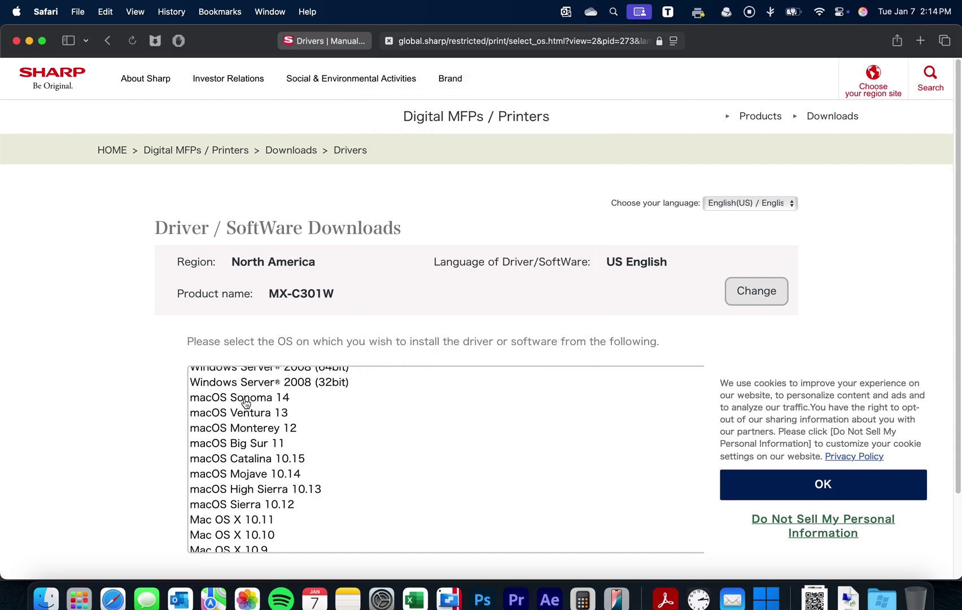
click(246, 398)
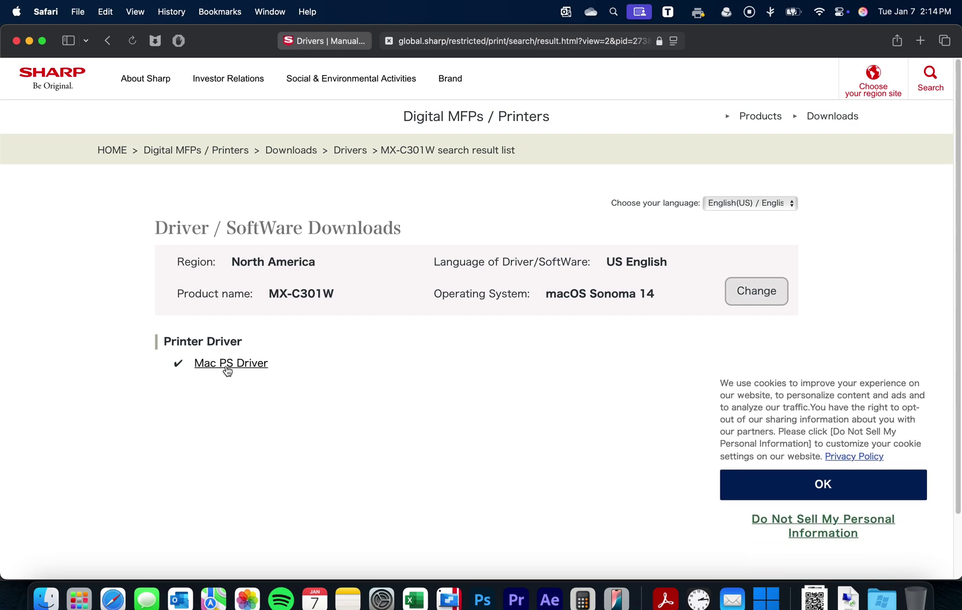
- Download the Mac PS Driver disk image from its details page
click(228, 367)
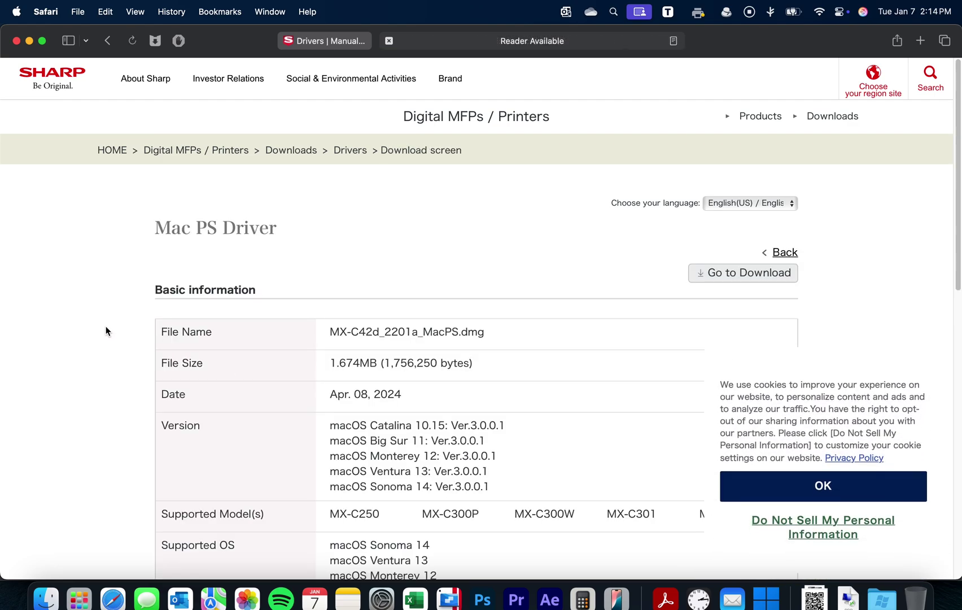
scroll(128, 327, down, 3)
scroll(127, 327, down, 6)
scroll(127, 327, down, 3)
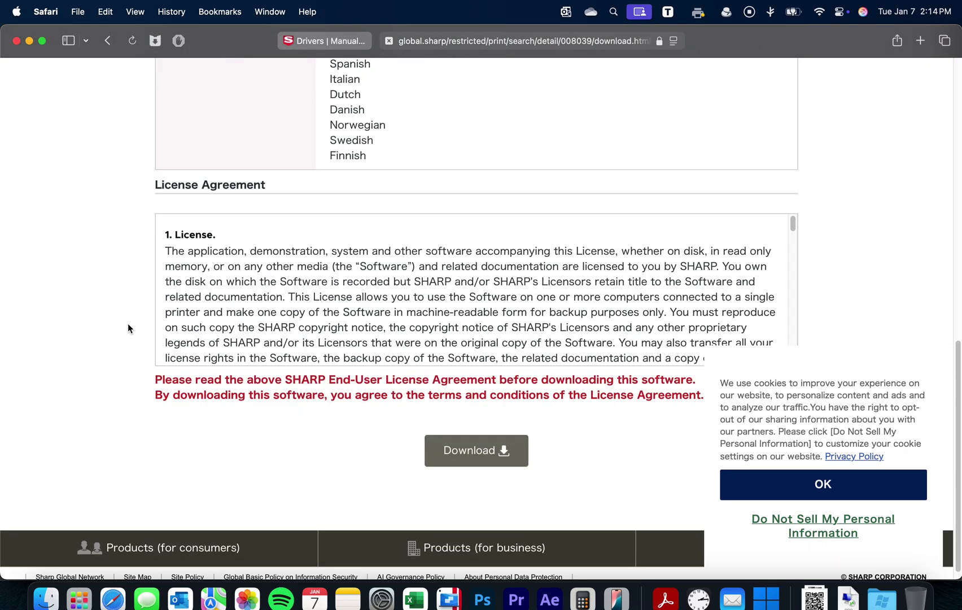
click(464, 438)
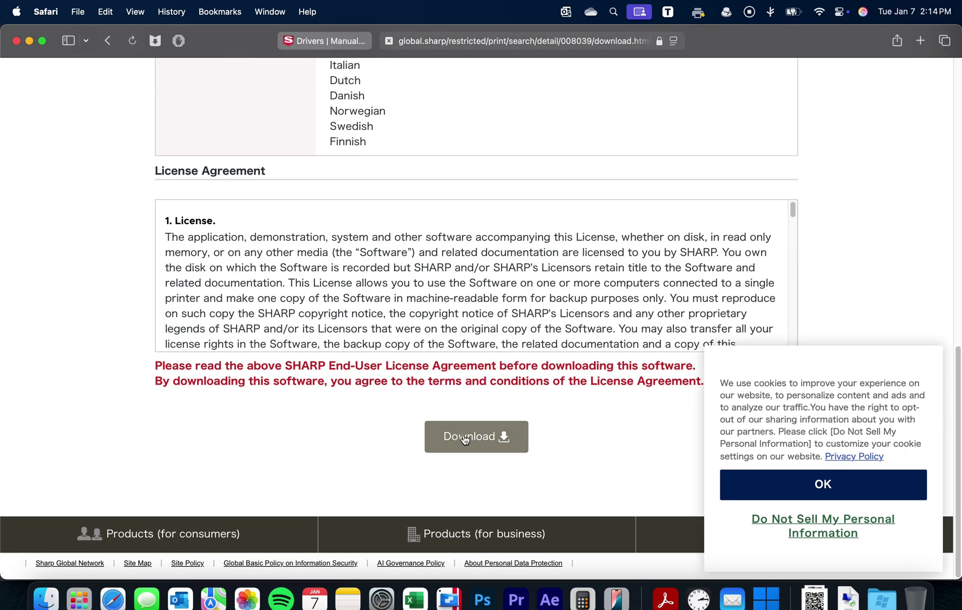
- Dismiss the cookie notice and open MX-C42d_2201a_MacPS.dmg from the Downloads stack
click(839, 495)
click(819, 601)
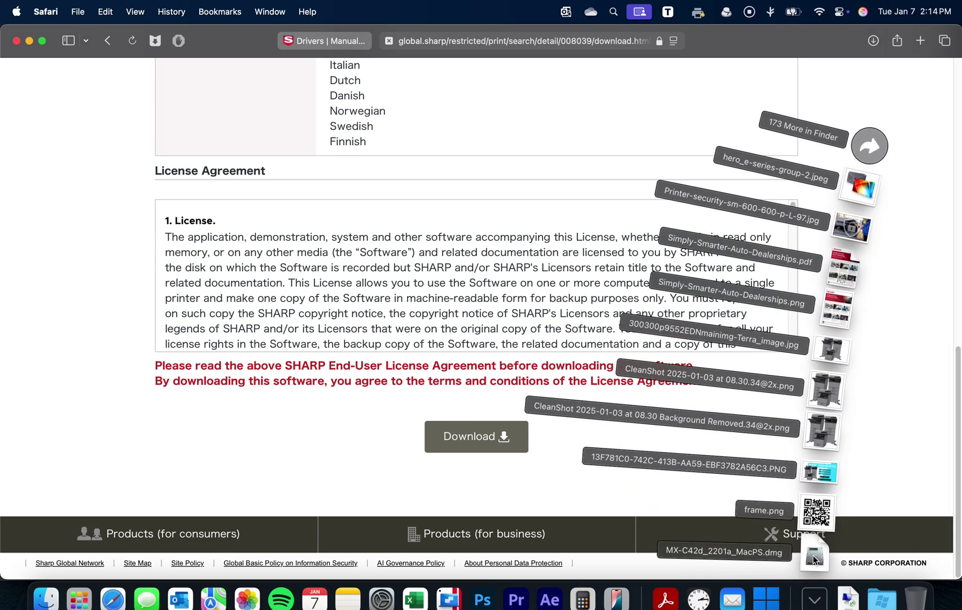
click(813, 559)
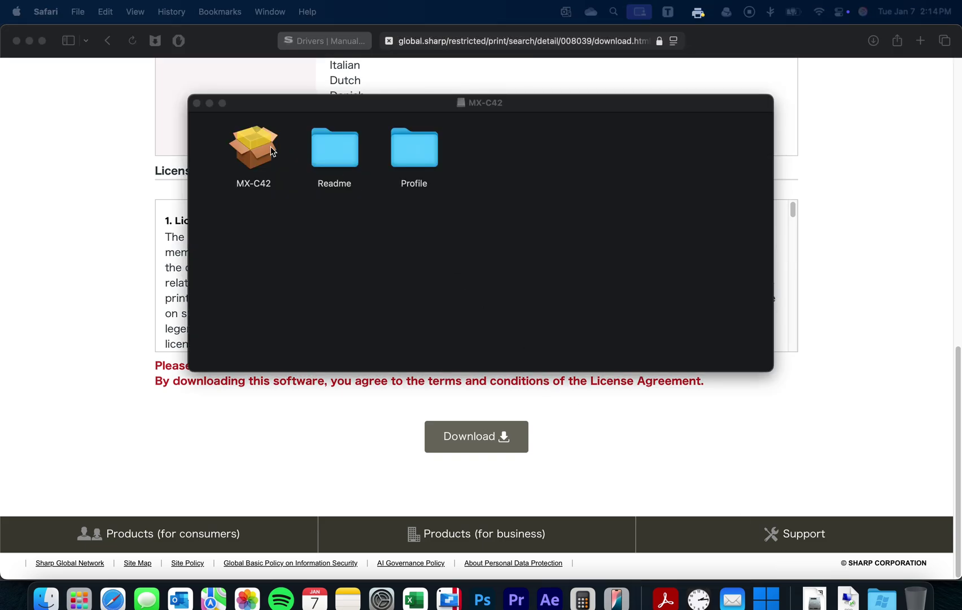
- Install the MX-C42 driver package for all users, authorising with the admin password
double_click(254, 151)
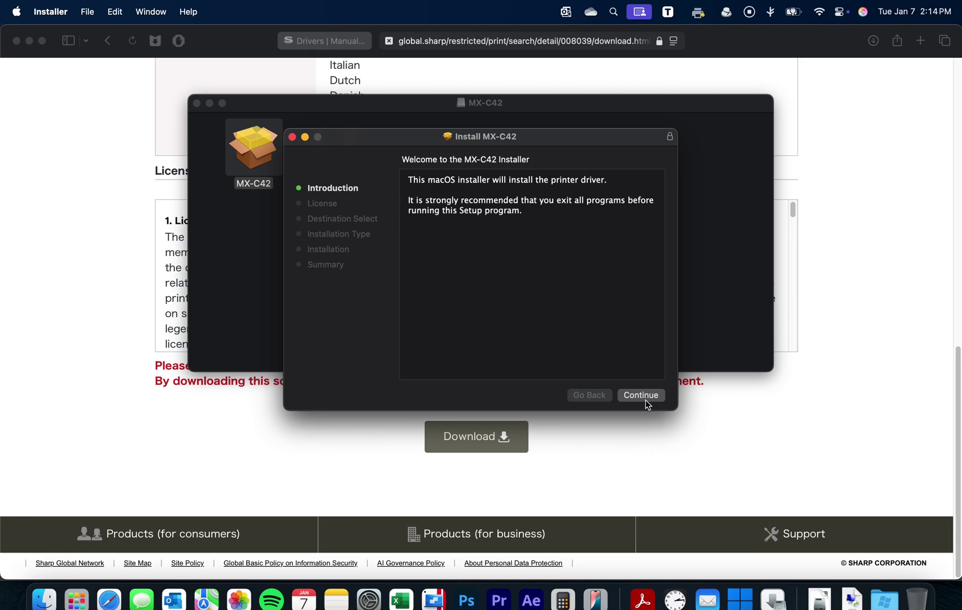
click(640, 394)
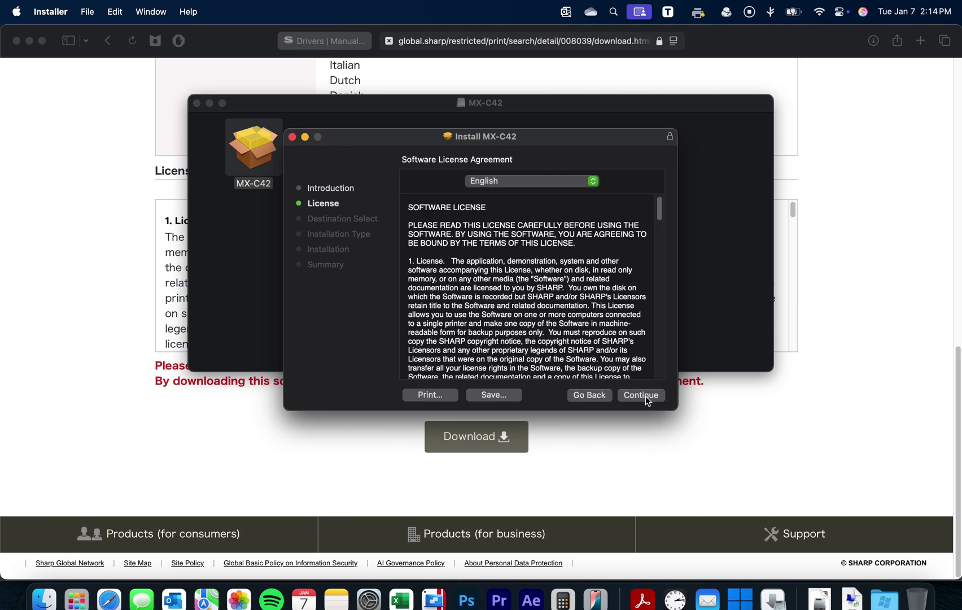
click(646, 396)
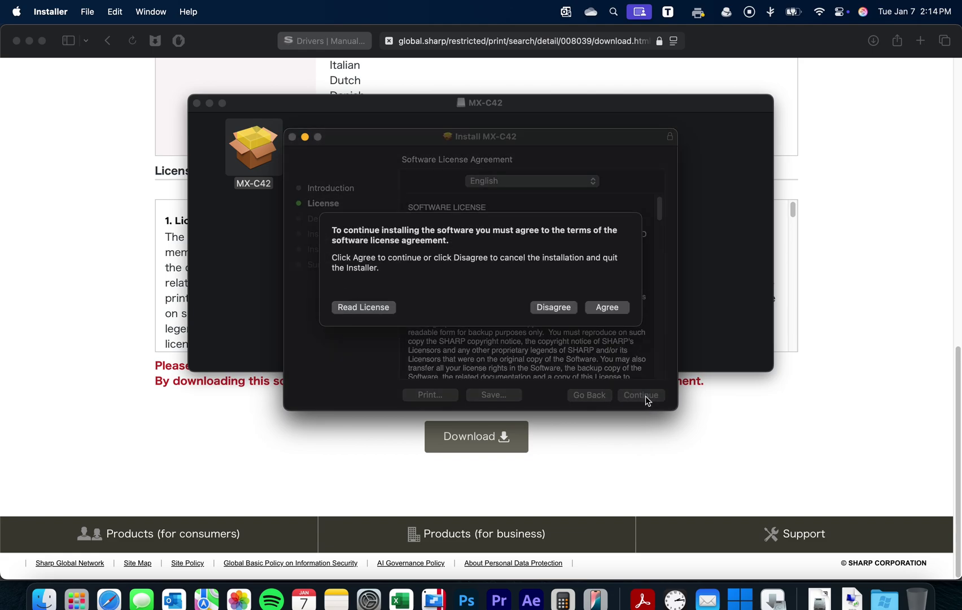
click(606, 307)
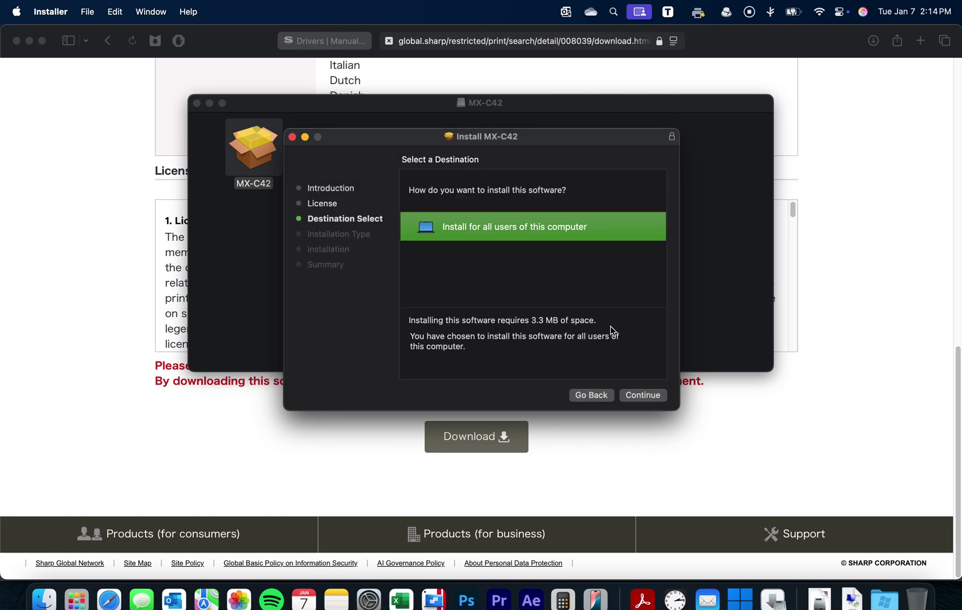
click(646, 395)
click(643, 395)
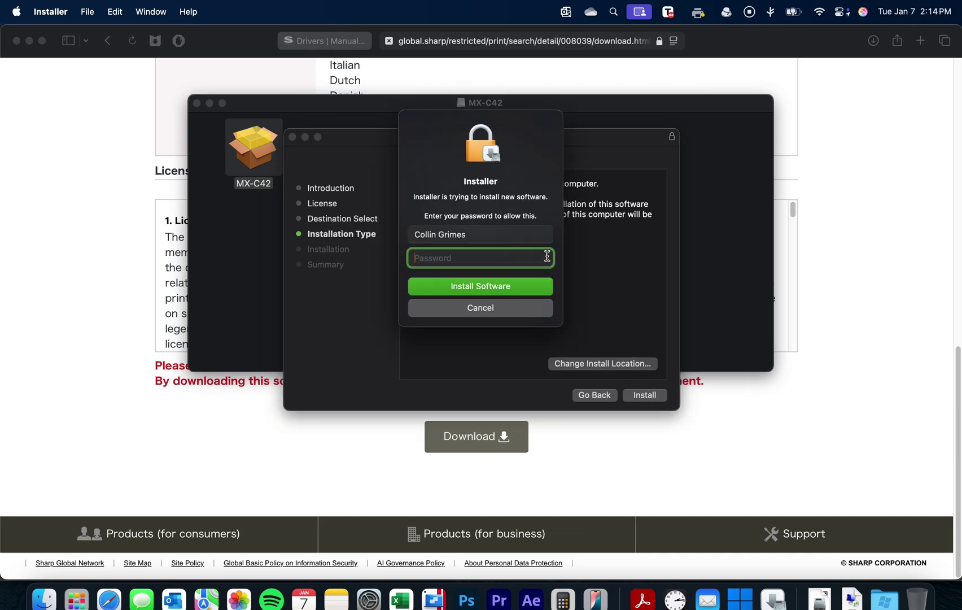
text(••)
key(Return)
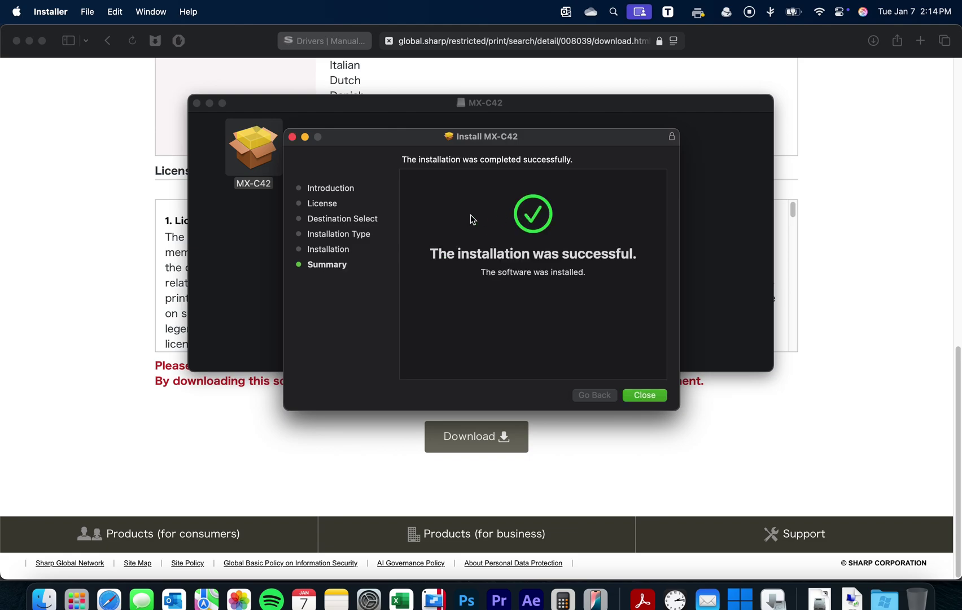
- Close the Installer, trash its package, and go to Printers & Scanners in System Settings
click(631, 396)
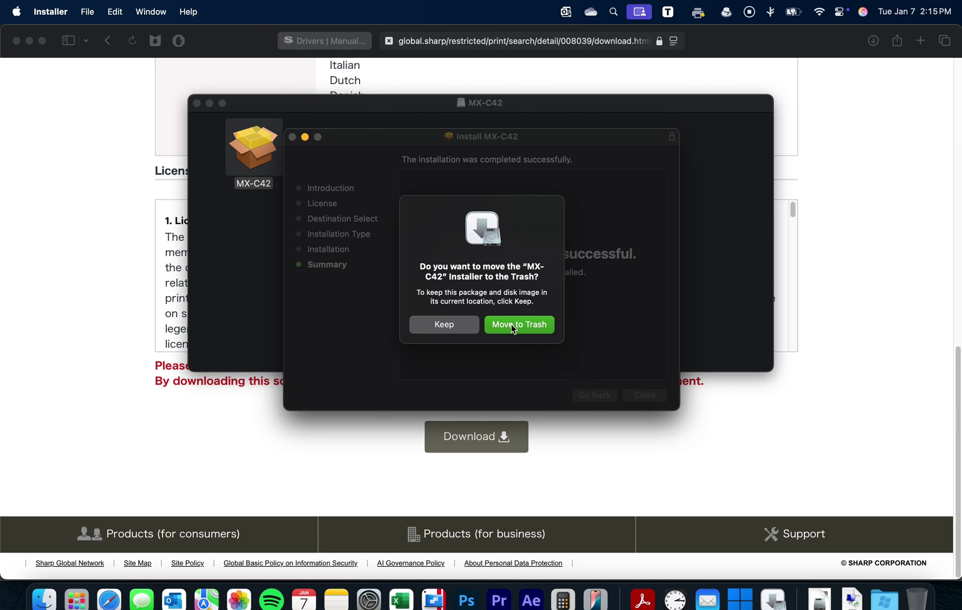
click(513, 325)
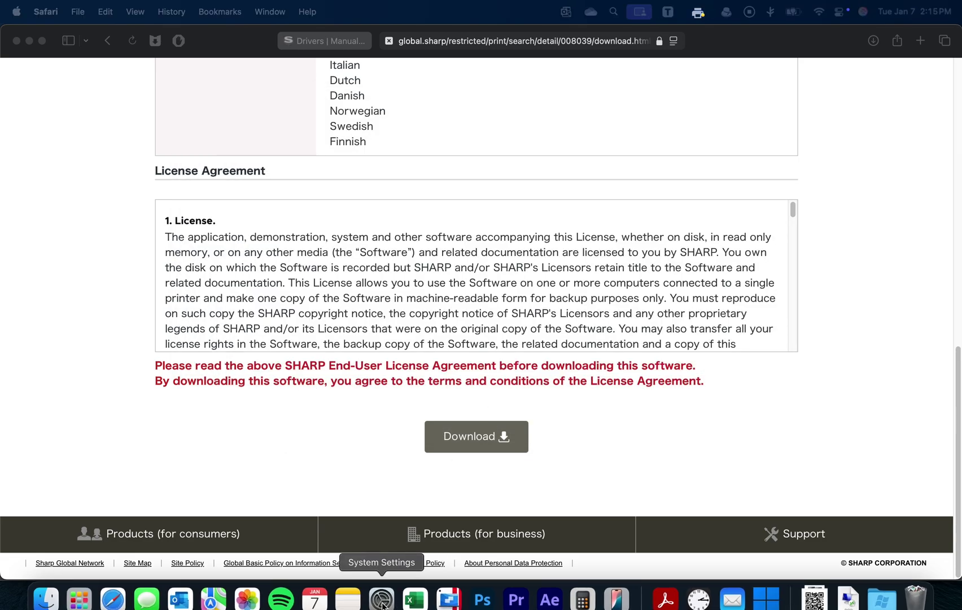
click(381, 598)
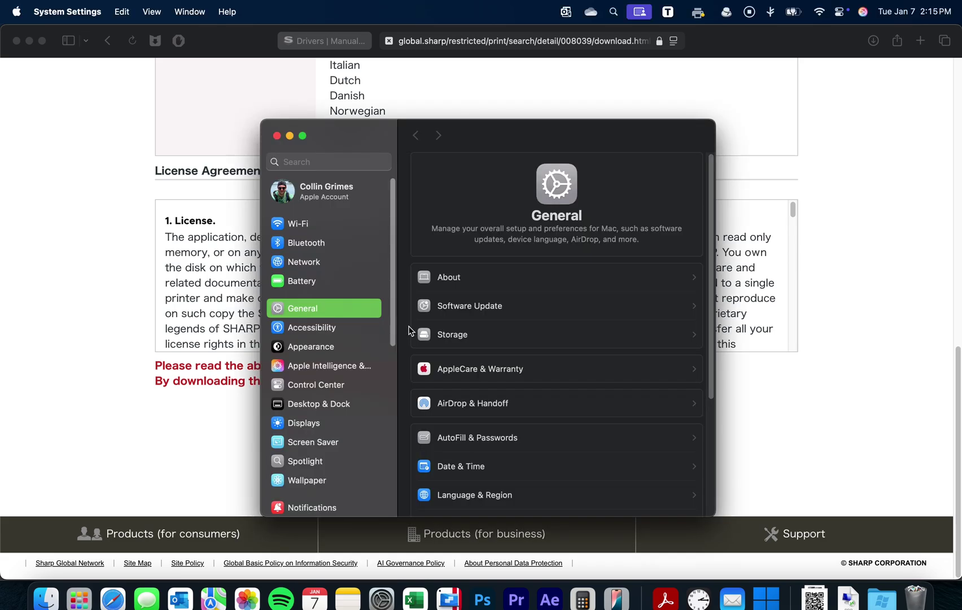
scroll(356, 345, down, 5)
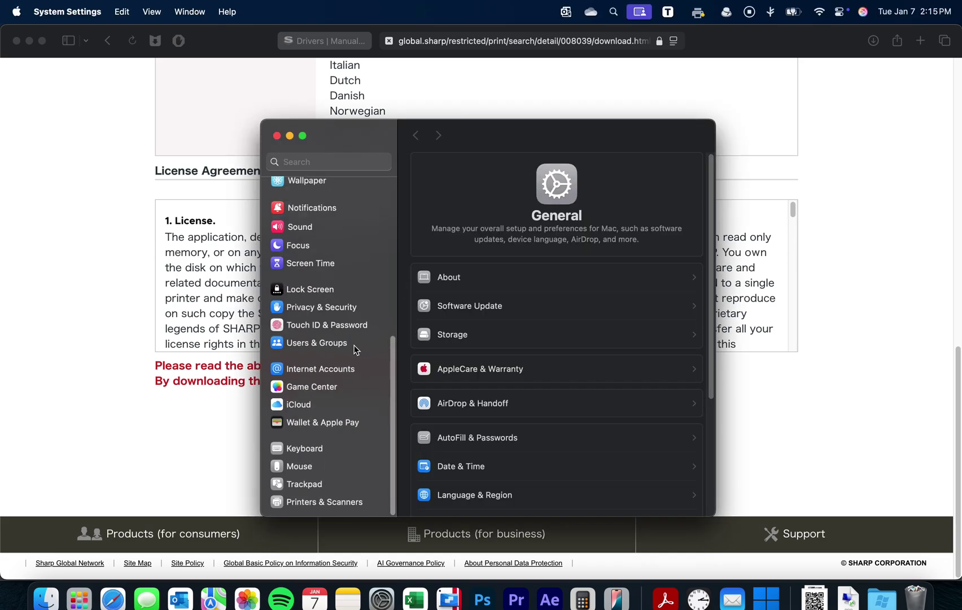
click(314, 502)
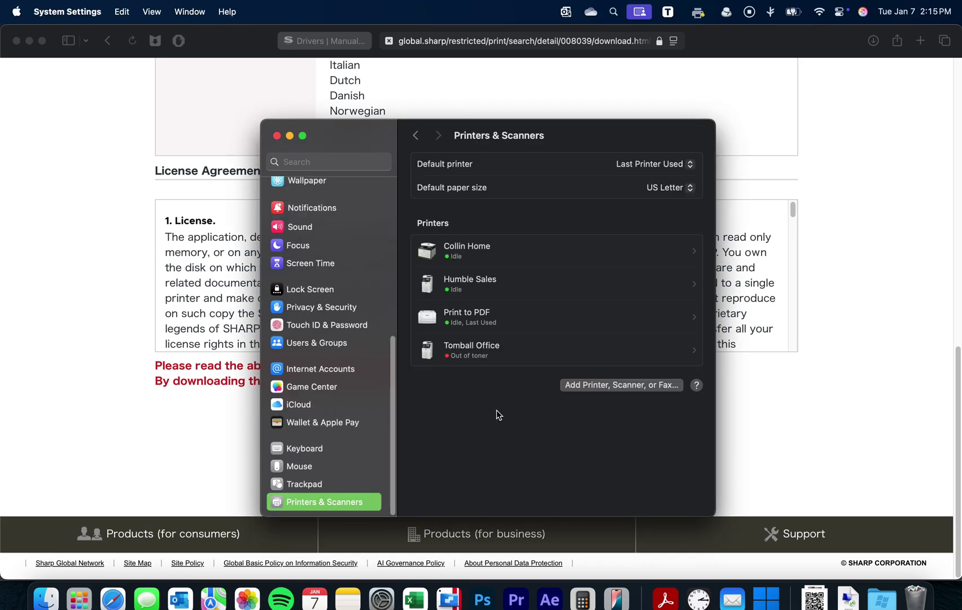
- Open the Add Printer, Scanner, or Fax window from Printers & Scanners
click(620, 382)
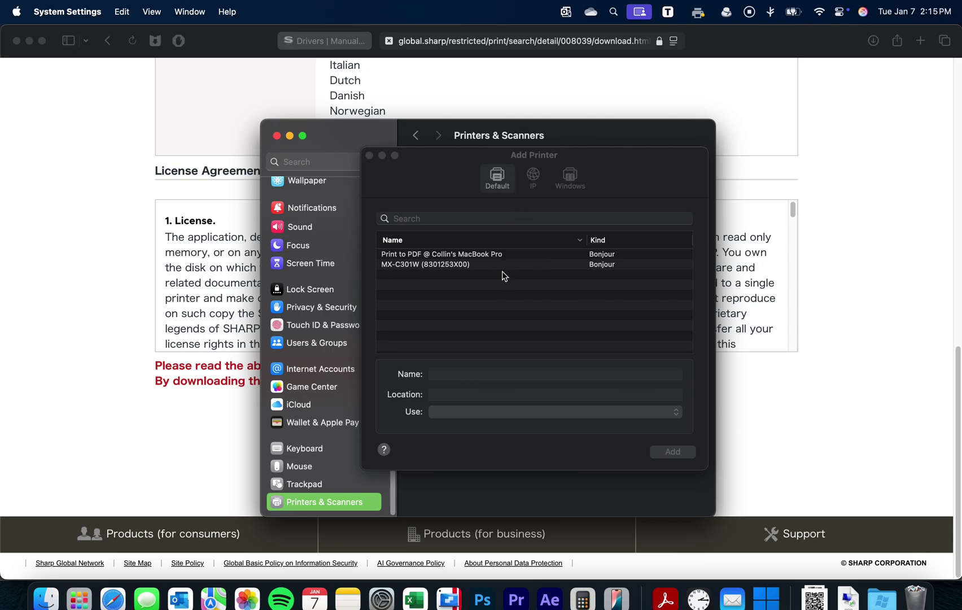
- Enter IP address 192.168.4.150 on the IP tab, using the LPD protocol
click(533, 178)
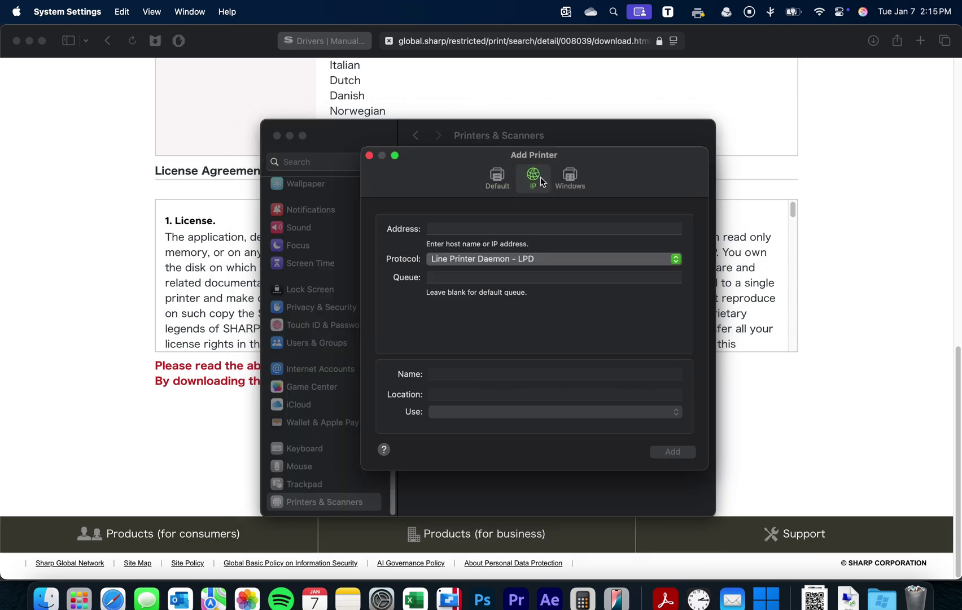
click(488, 228)
text(192.168.4.150)
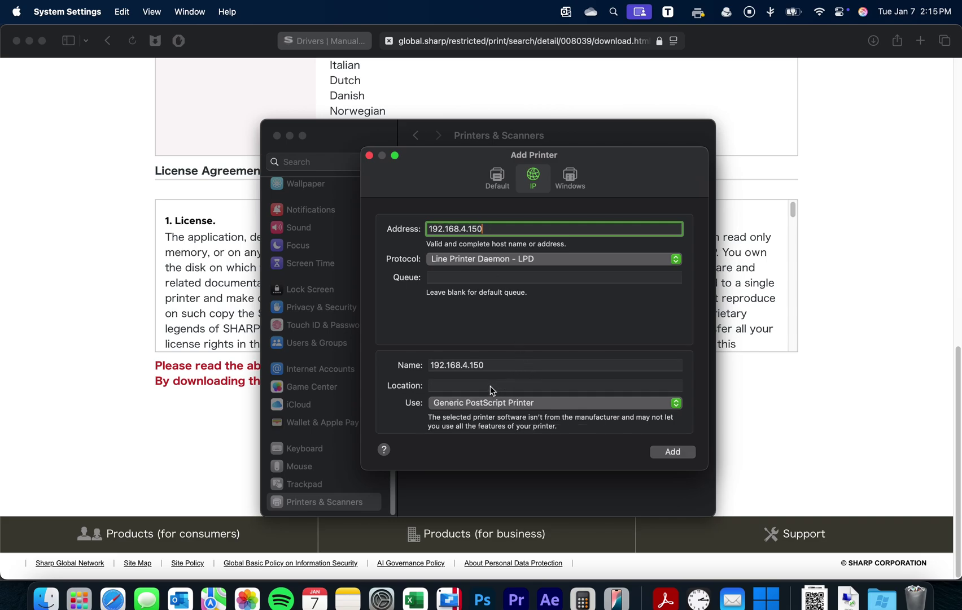
click(488, 404)
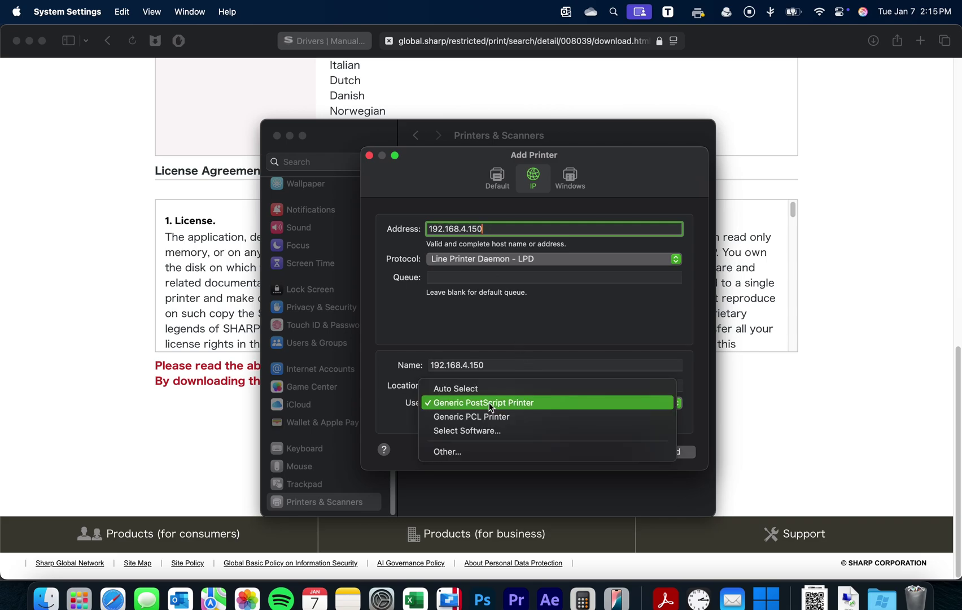
click(488, 403)
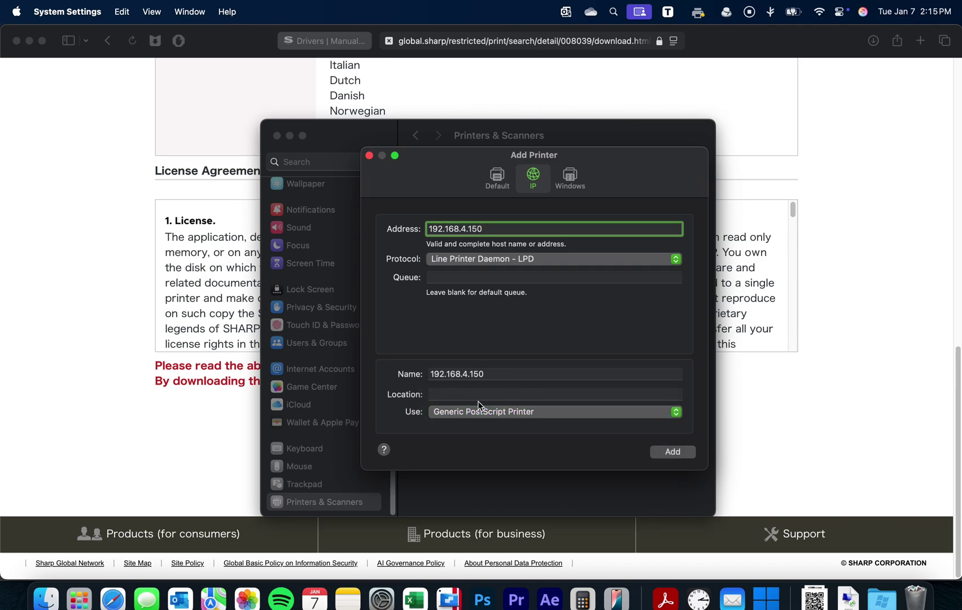
click(517, 412)
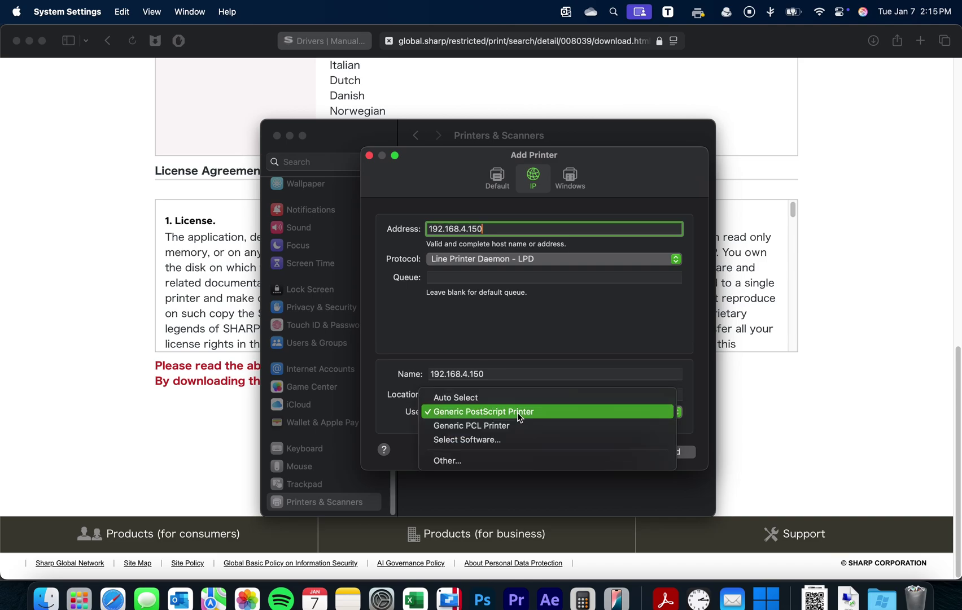
- Choose SHARP MX-C301 PPD from the Printer Software list and confirm it
click(487, 440)
text(sharp)
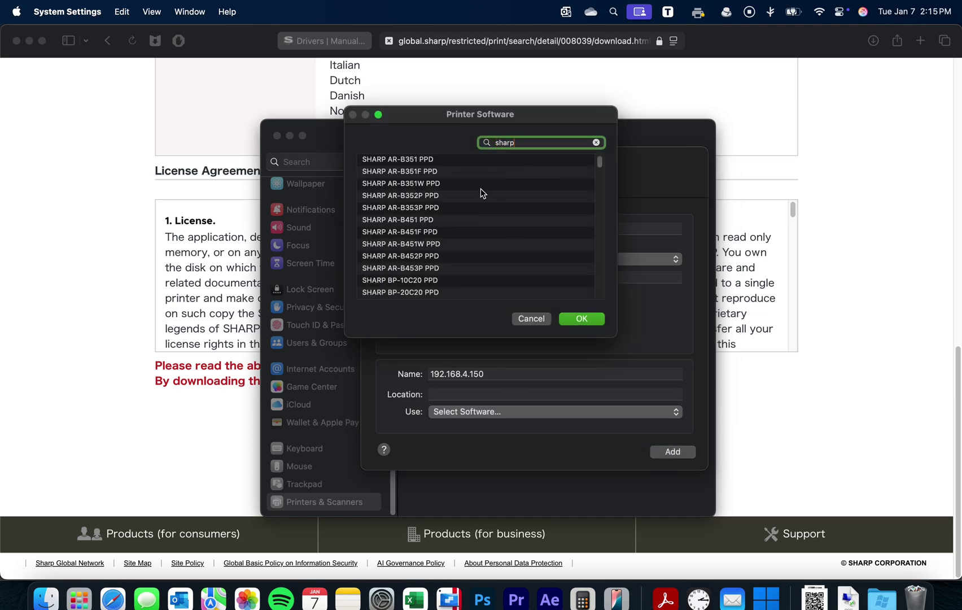
scroll(477, 197, down, 2)
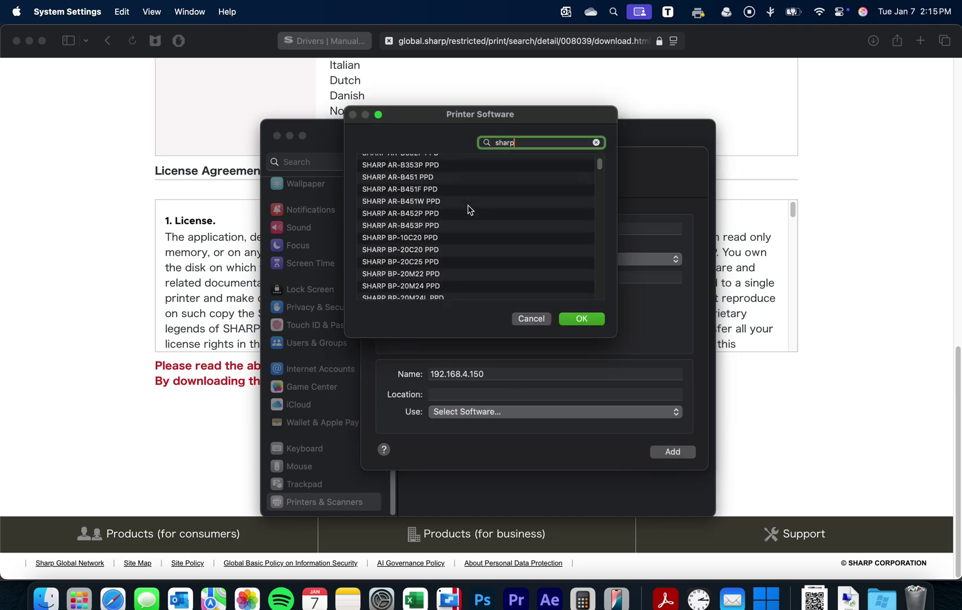
scroll(468, 209, down, 2)
scroll(467, 210, down, 5)
scroll(468, 210, down, 5)
scroll(467, 209, down, 5)
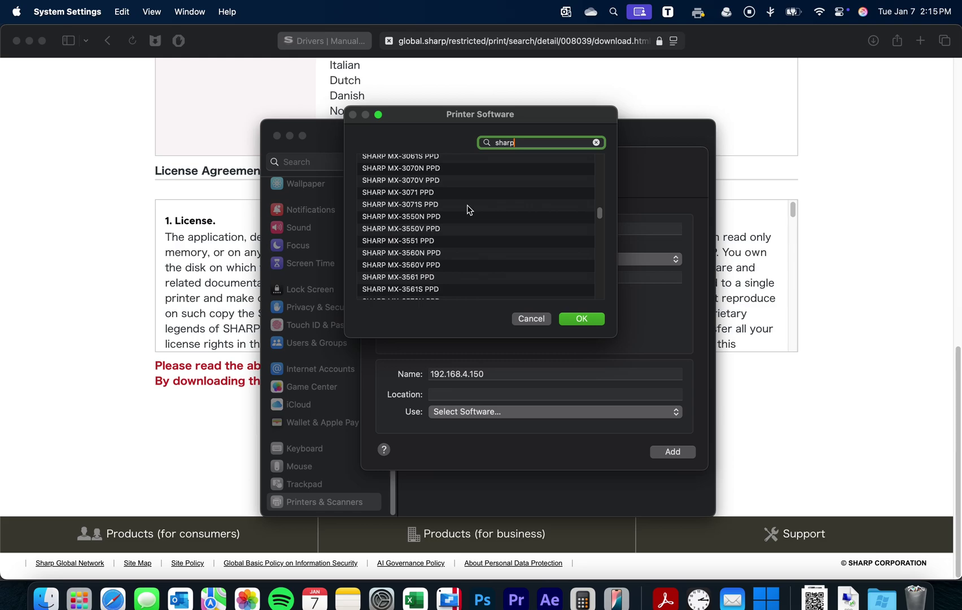
scroll(467, 209, down, 5)
scroll(467, 209, down, 3)
scroll(468, 210, down, 3)
scroll(468, 209, down, 3)
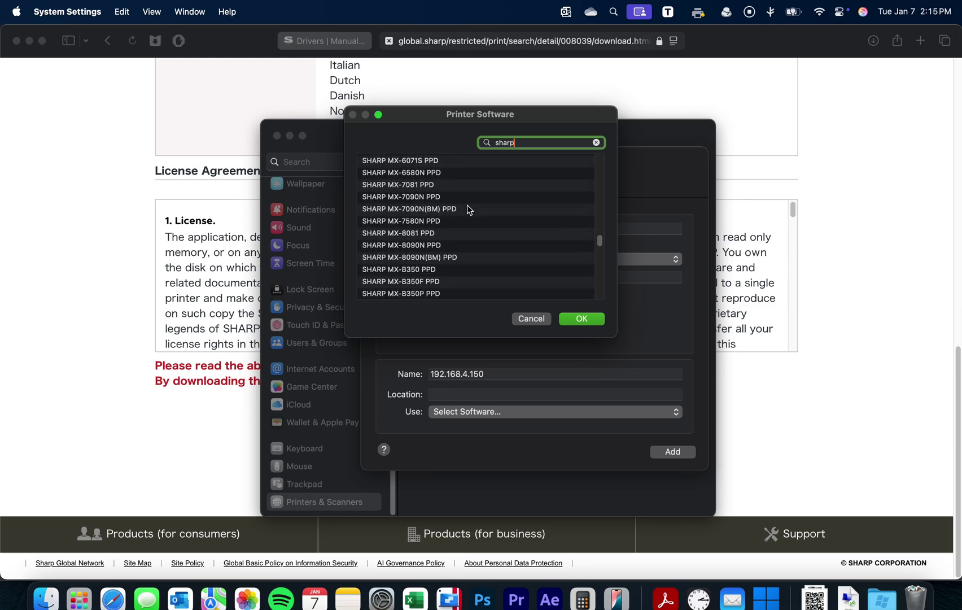
scroll(467, 209, down, 3)
scroll(467, 209, down, 3)
scroll(467, 209, down, 3)
scroll(467, 210, down, 3)
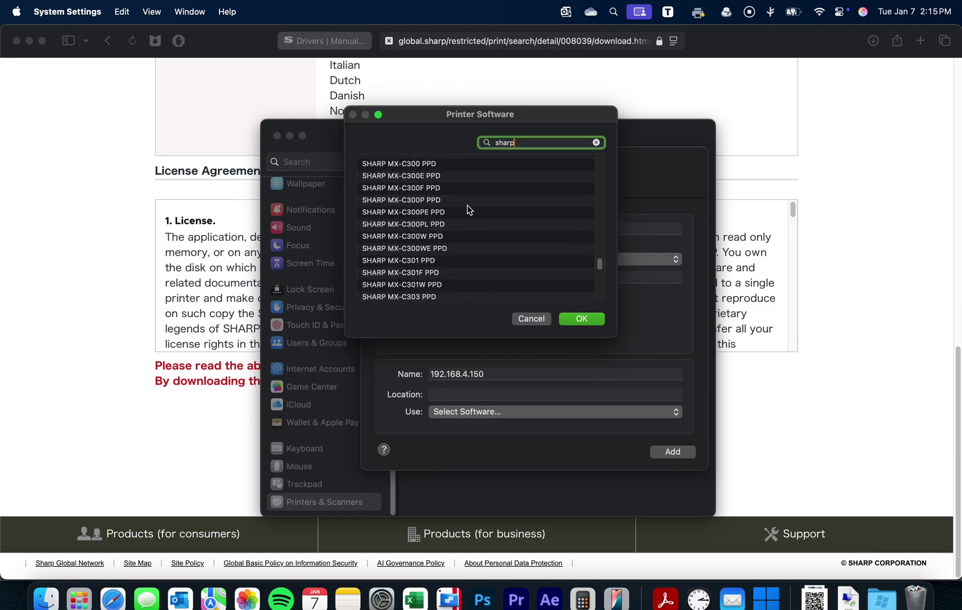
click(405, 263)
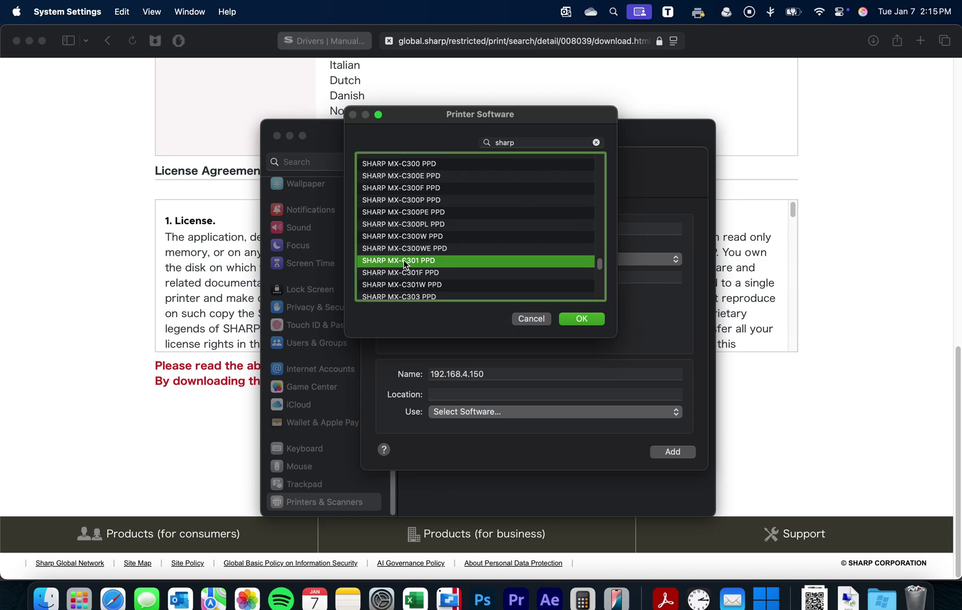
click(590, 326)
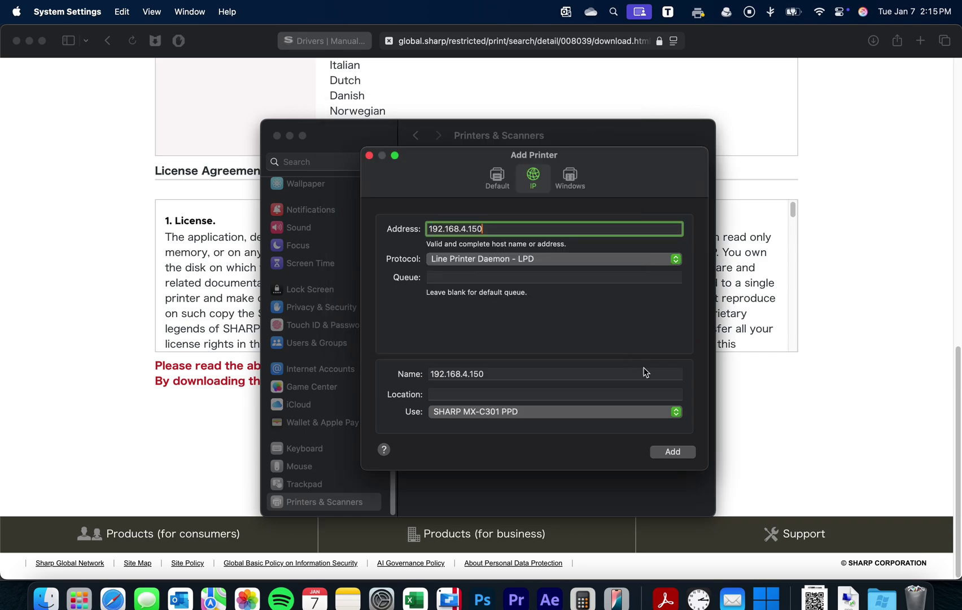
- Add printer 192.168.4.150 with One Tray and review its SHARP MX-C301 PPD details
click(678, 452)
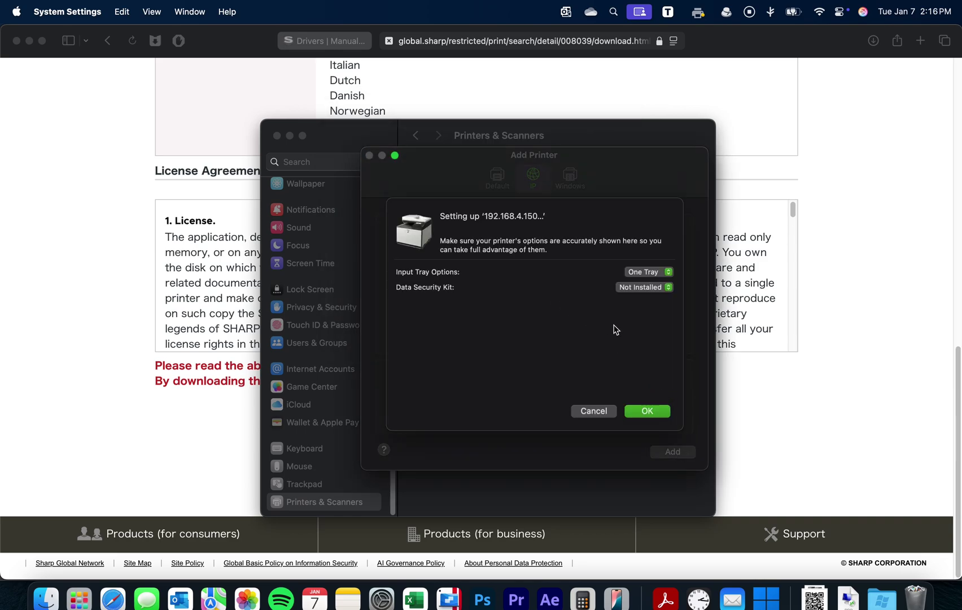
click(659, 272)
click(650, 286)
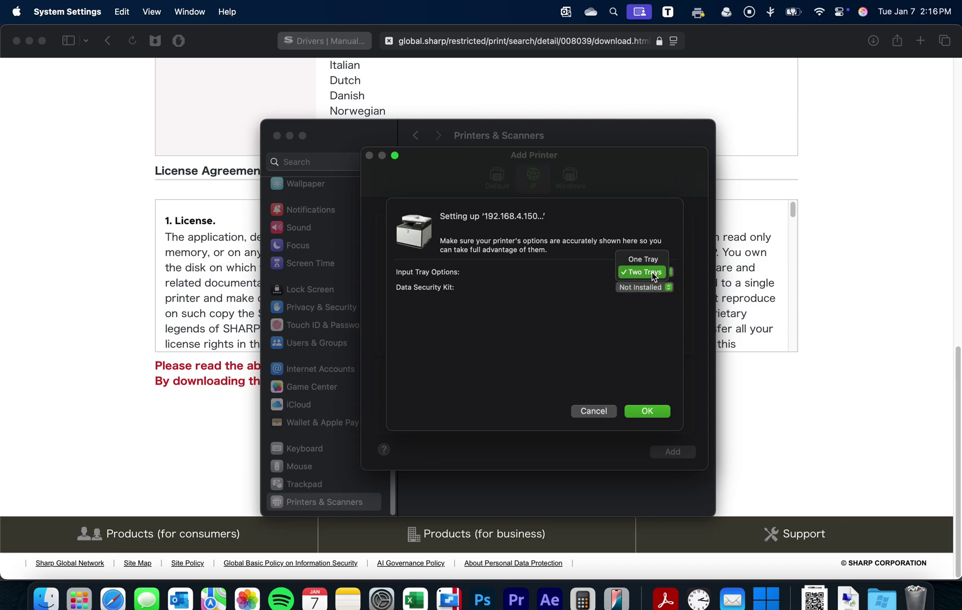
click(650, 259)
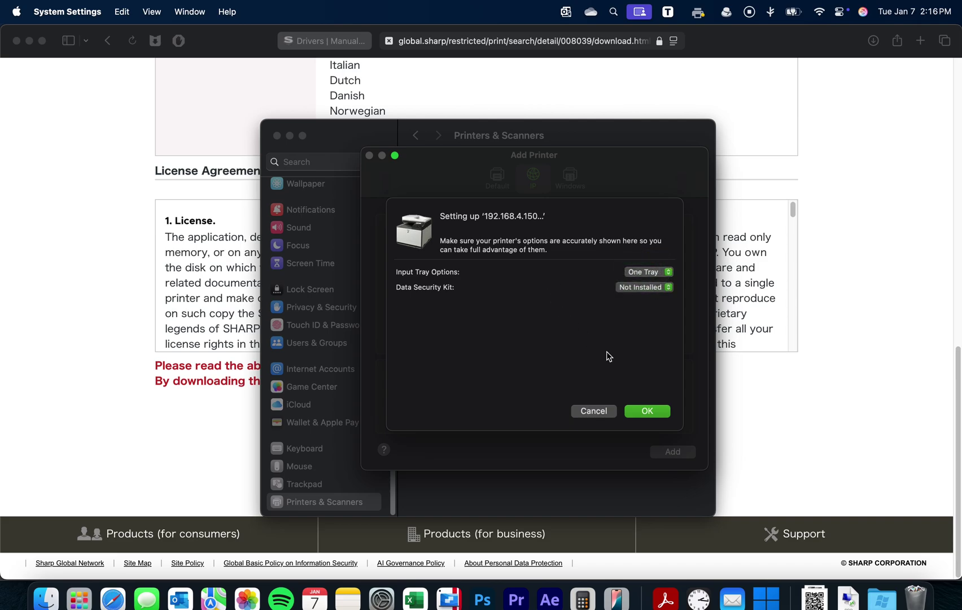
click(646, 411)
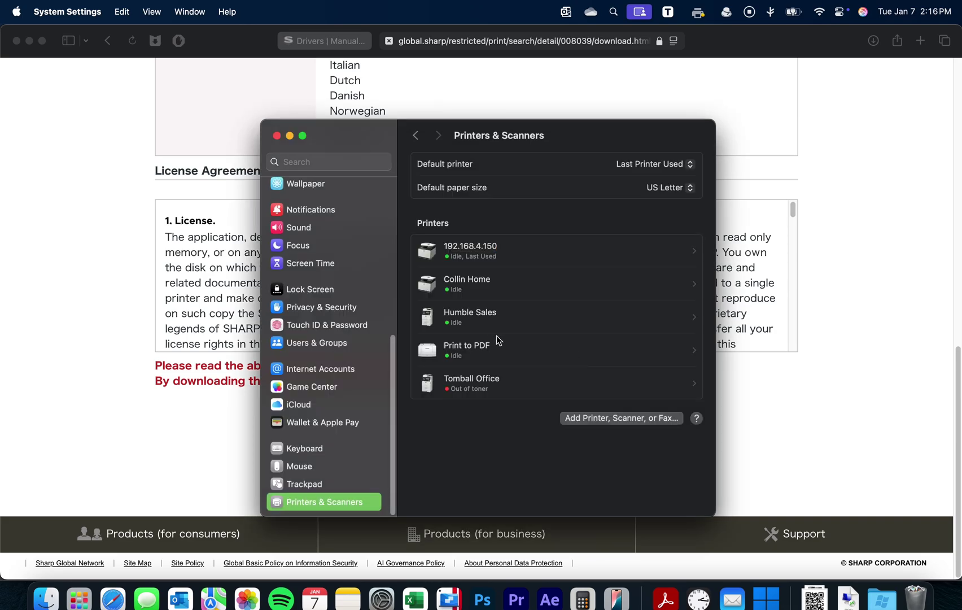
click(486, 252)
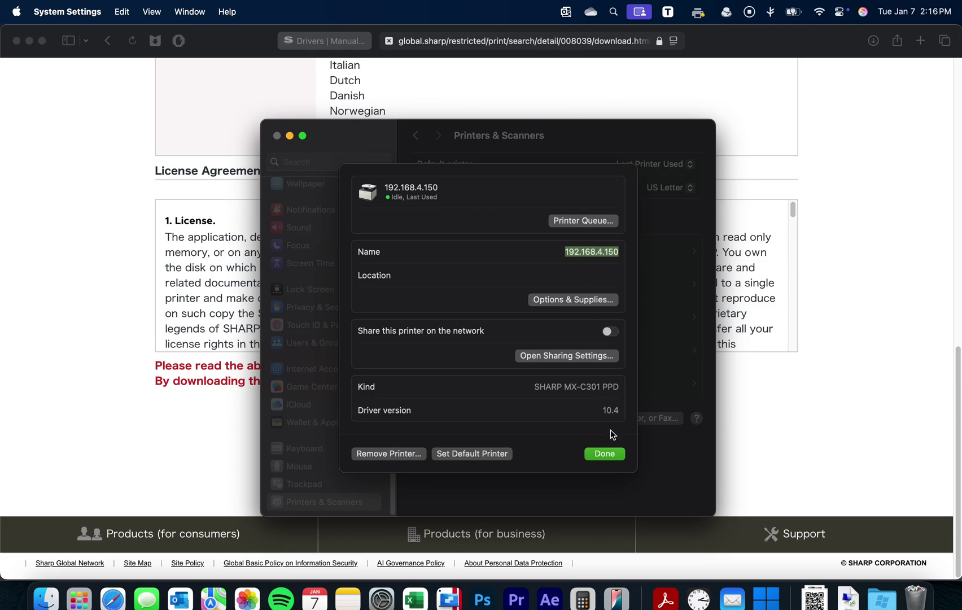
click(609, 453)
- Print a test page on 192.168.4.150 from its Print Center queue, then return to Safari
click(474, 265)
click(584, 220)
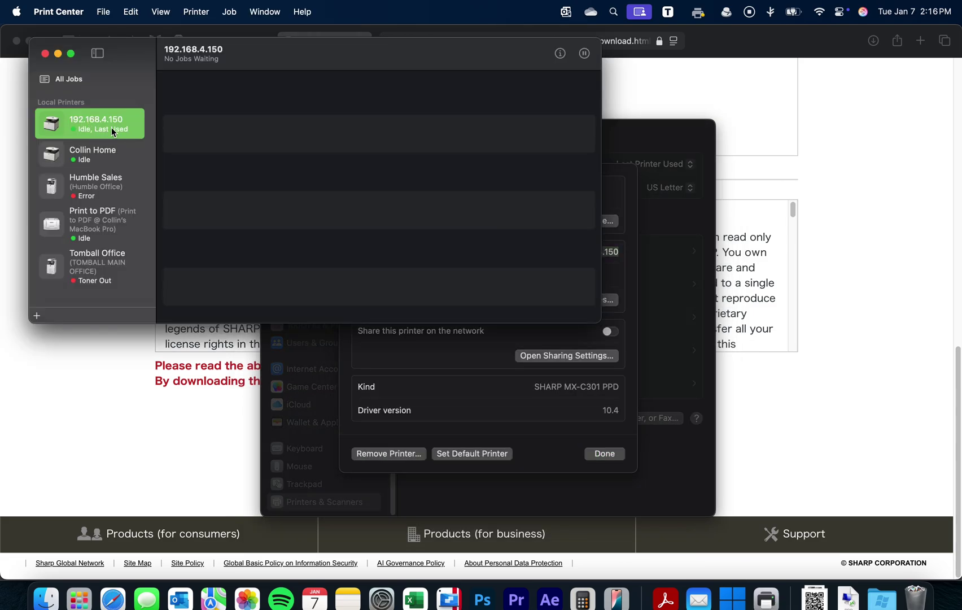
click(195, 11)
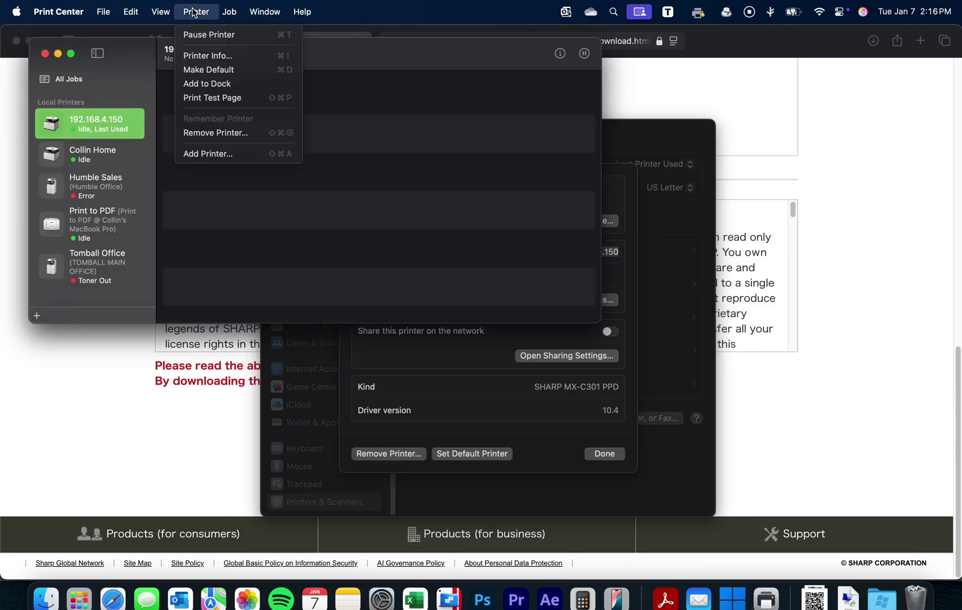
click(224, 99)
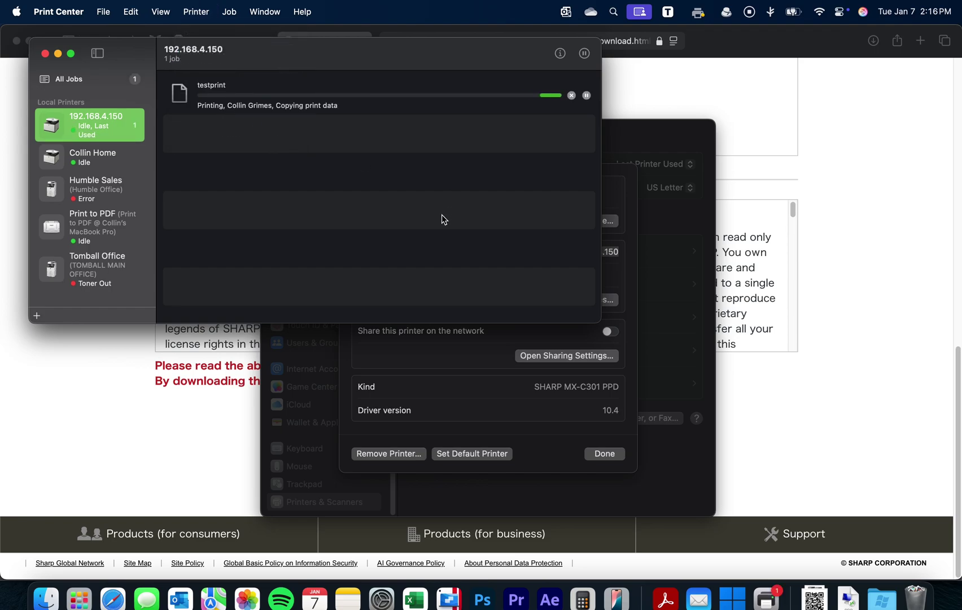
click(861, 204)
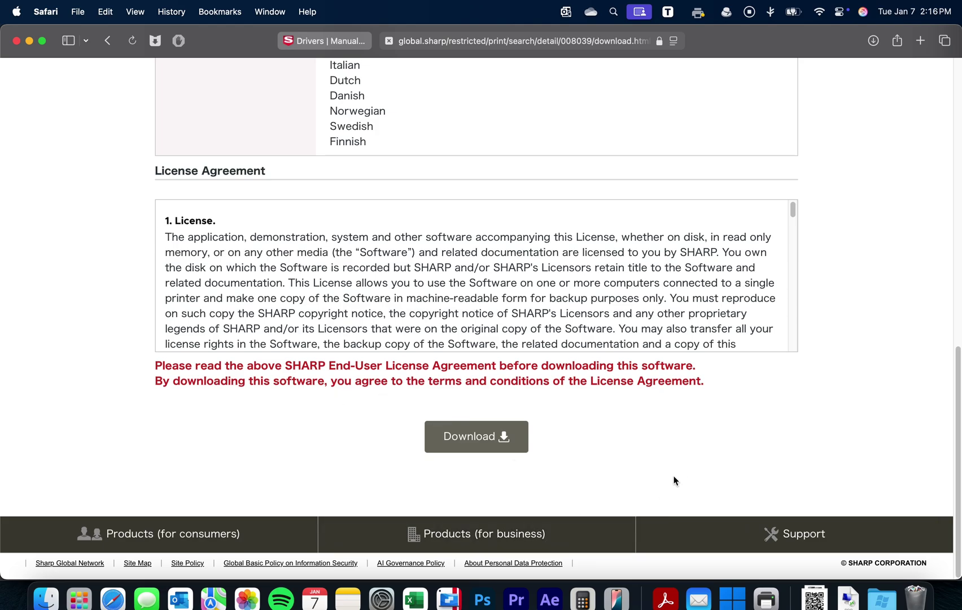
- In Acrobat's Print dialog, target printer 192.168.4.150 and bring up its system print options
click(665, 598)
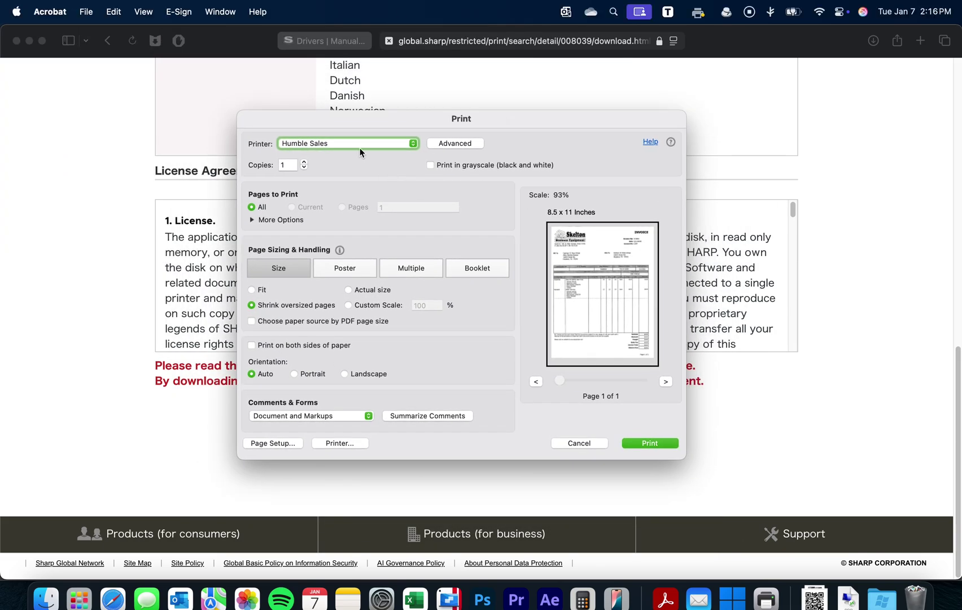
click(356, 144)
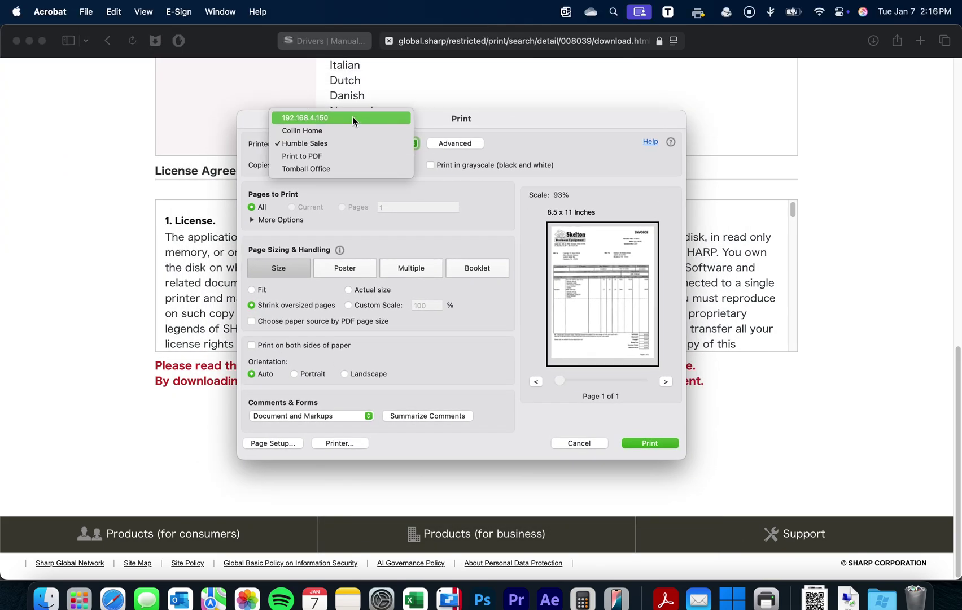
click(352, 117)
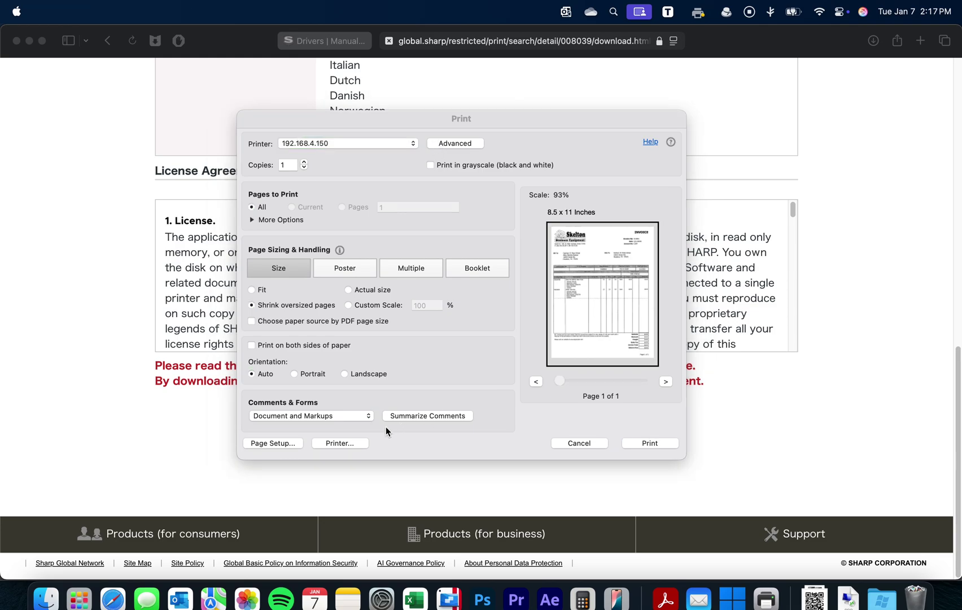
click(353, 442)
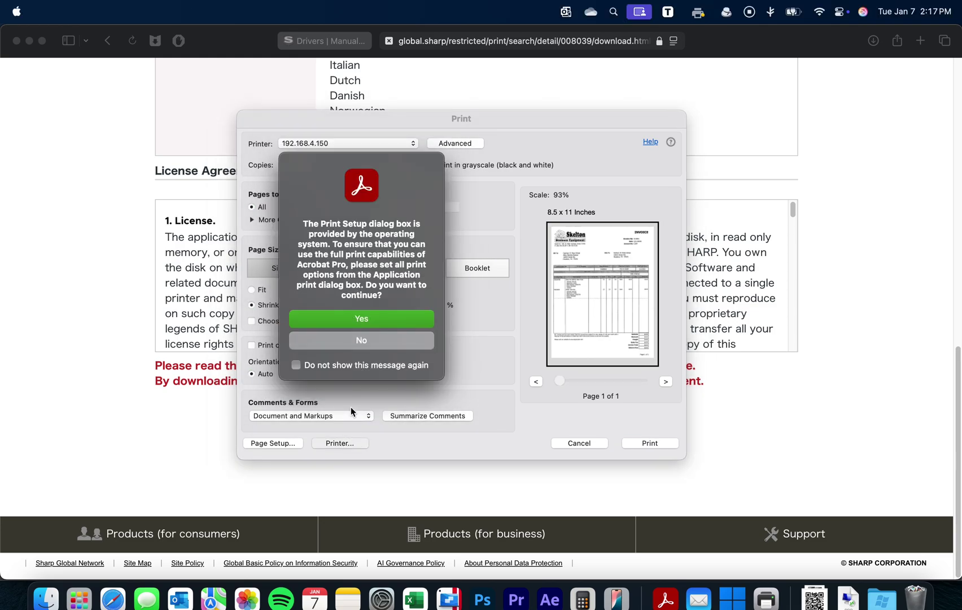
click(332, 314)
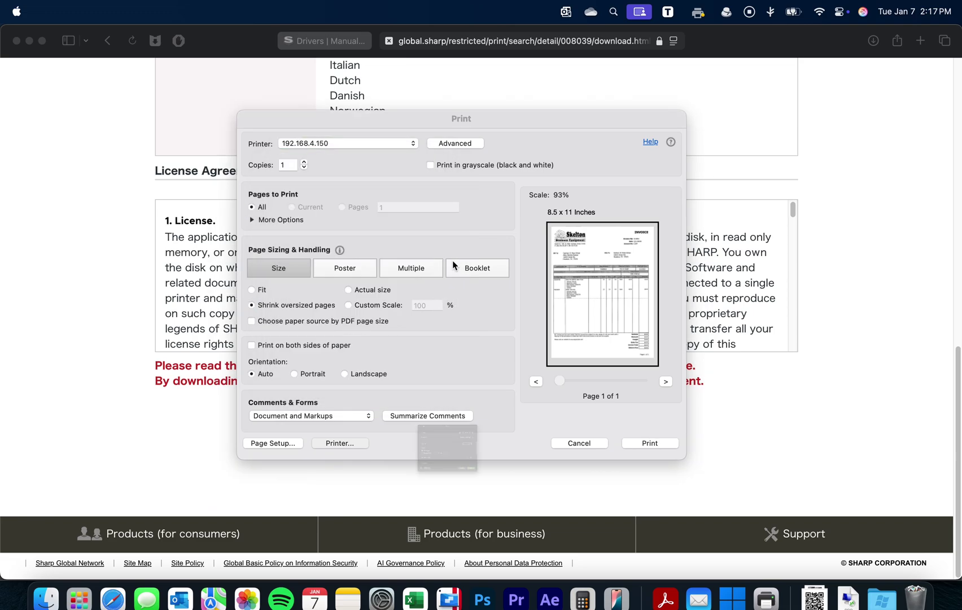
drag(478, 325, 473, 173)
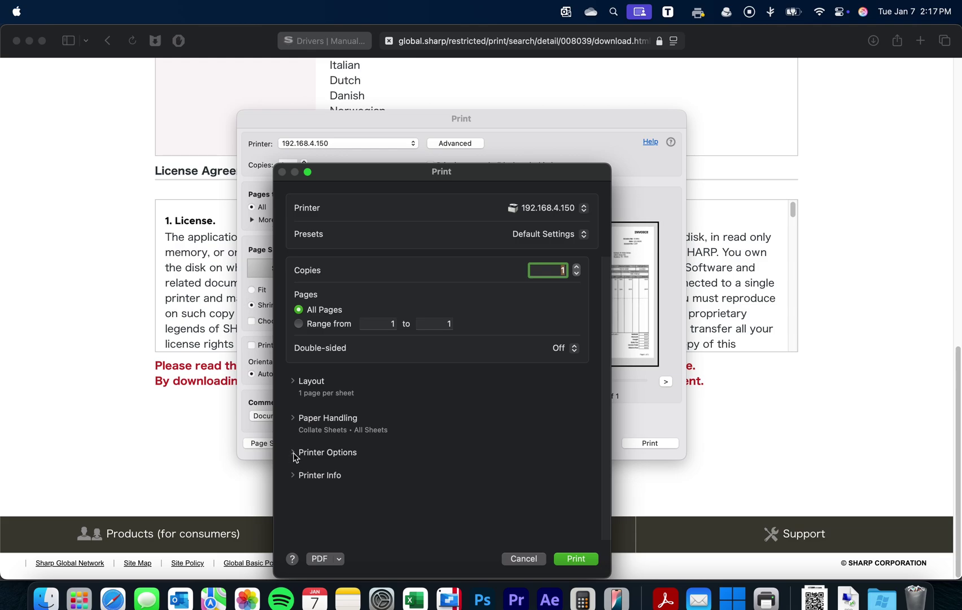
- Under Job Handling, set Authentication to User Number, enter the six-digit code, and accept
click(294, 454)
scroll(401, 461, down, 3)
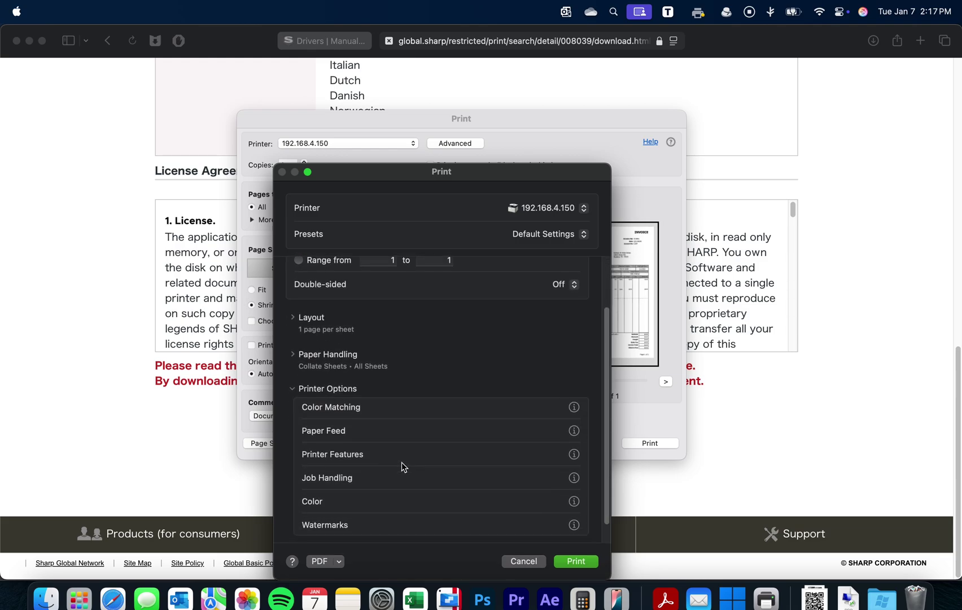
click(340, 454)
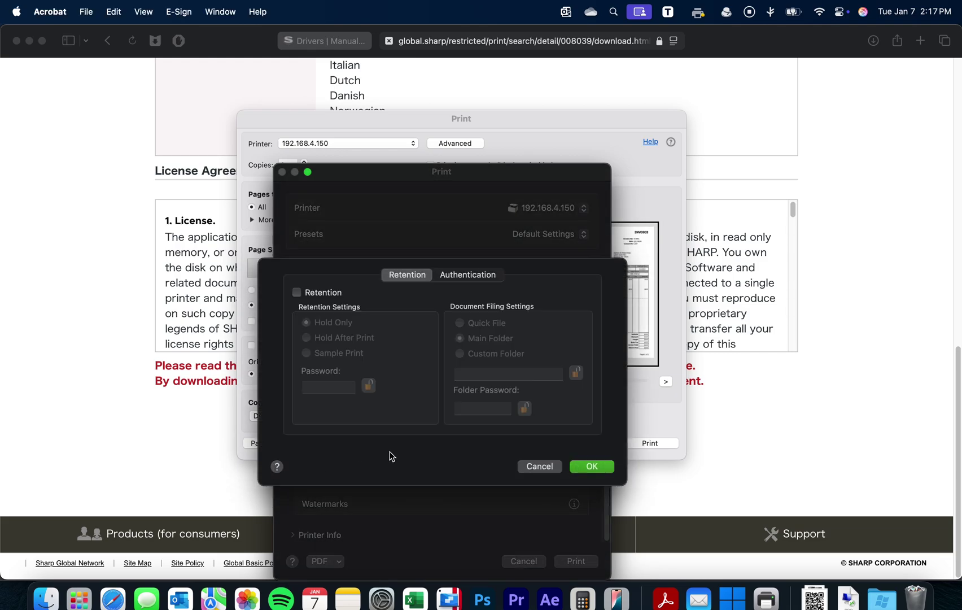
click(465, 275)
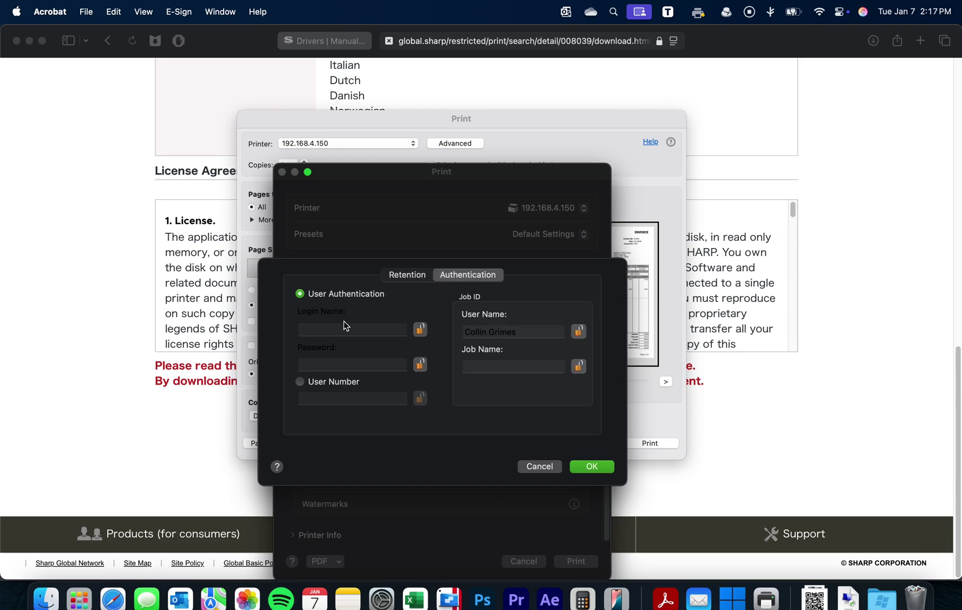
click(300, 381)
click(317, 400)
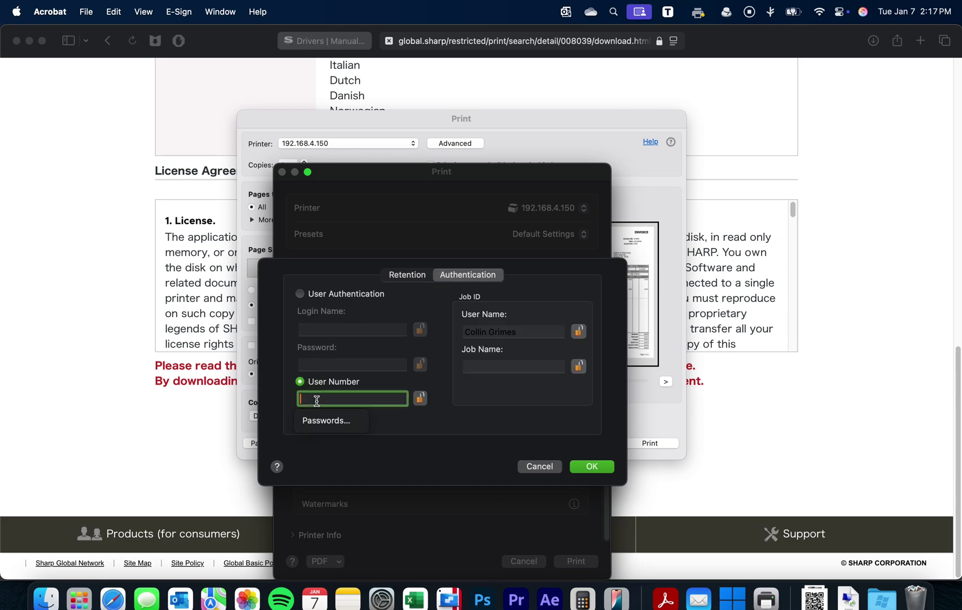
text(••••••)
click(586, 467)
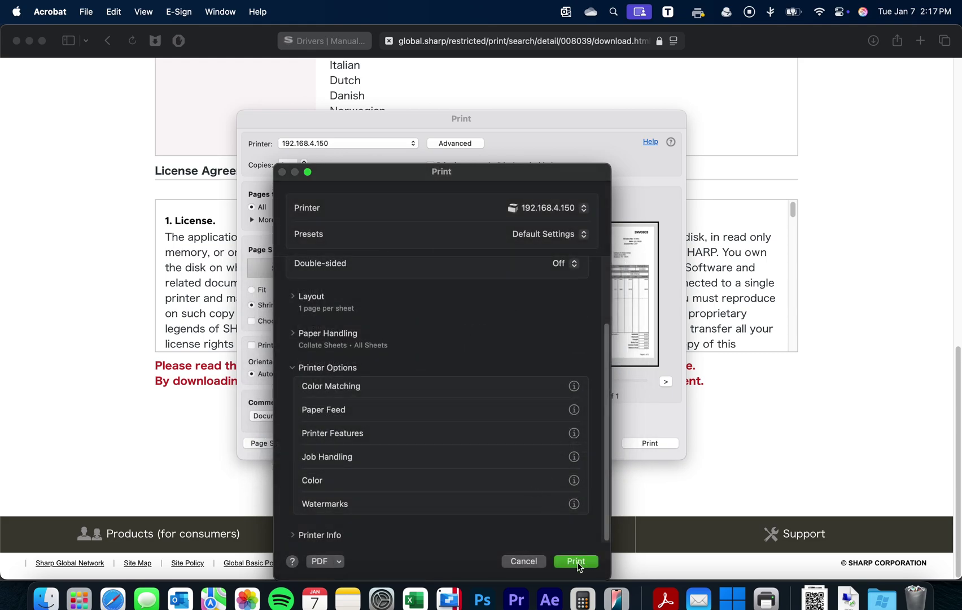
click(576, 561)
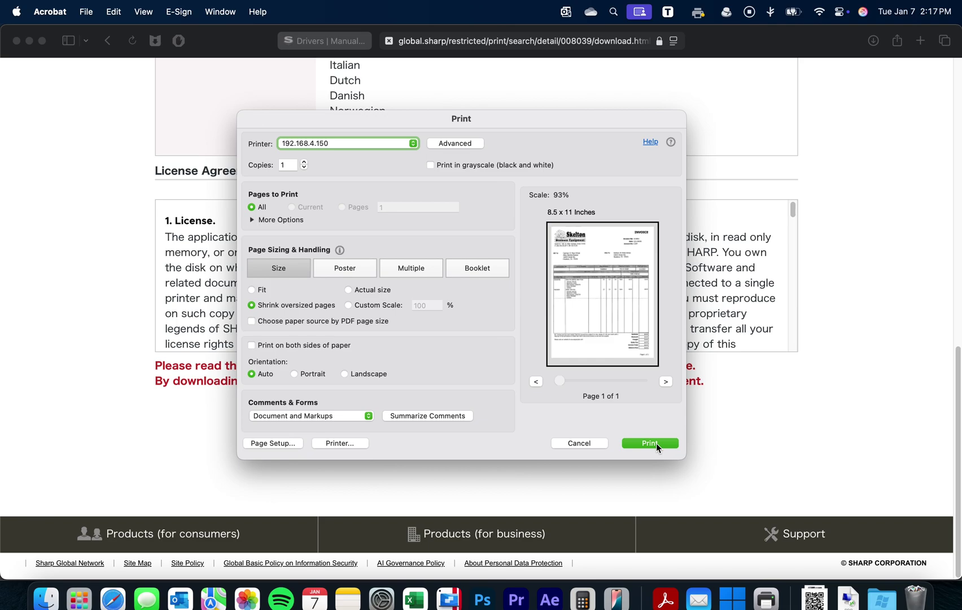
- Print the one-page PDF to 192.168.4.150
click(655, 443)
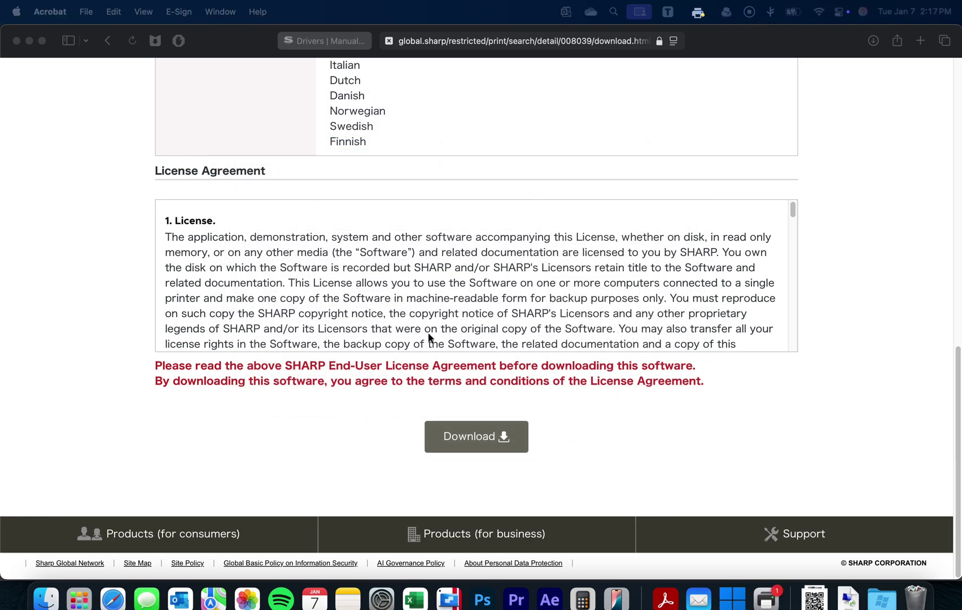